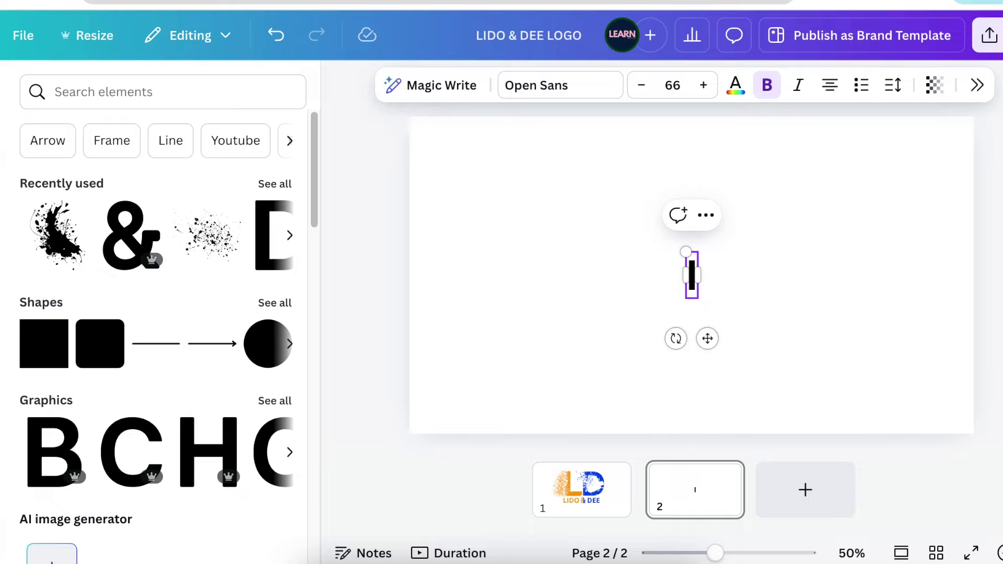
Step: Enlarge the text letter L to font size 332, place a duplicate beside it and change the copy to D
left_click_drag(681, 252, 356, 183)
left_click_drag(641, 266, 594, 343)
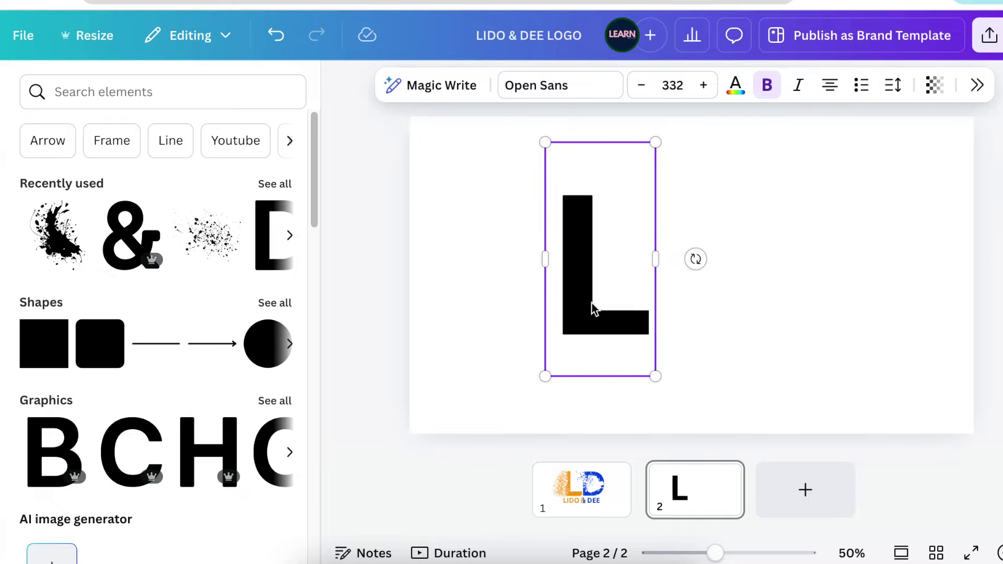
left_click_drag(593, 303, 778, 298)
double_click(777, 303)
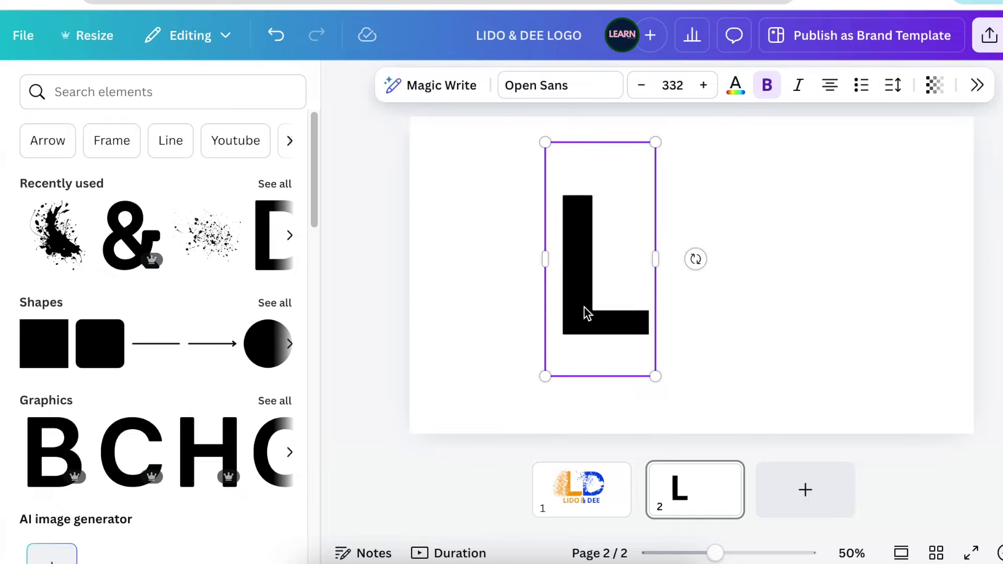
left_click_drag(592, 304, 778, 298)
double_click(777, 303)
type("D")
Step: Color the D text blue #0048e8 through a change of all matching black text, and make the L orange
left_click(736, 85)
left_click(889, 219)
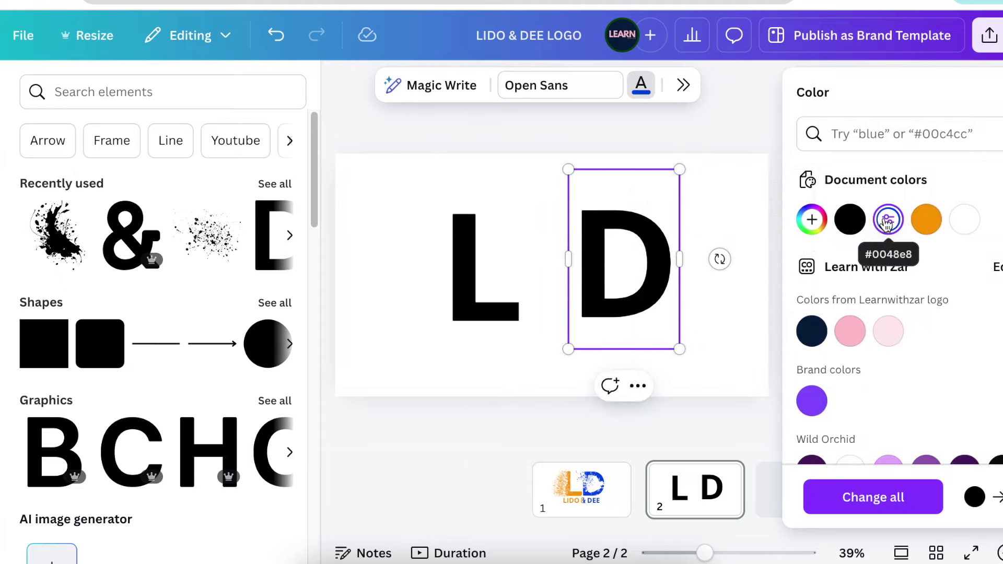
left_click(849, 496)
left_click(491, 313)
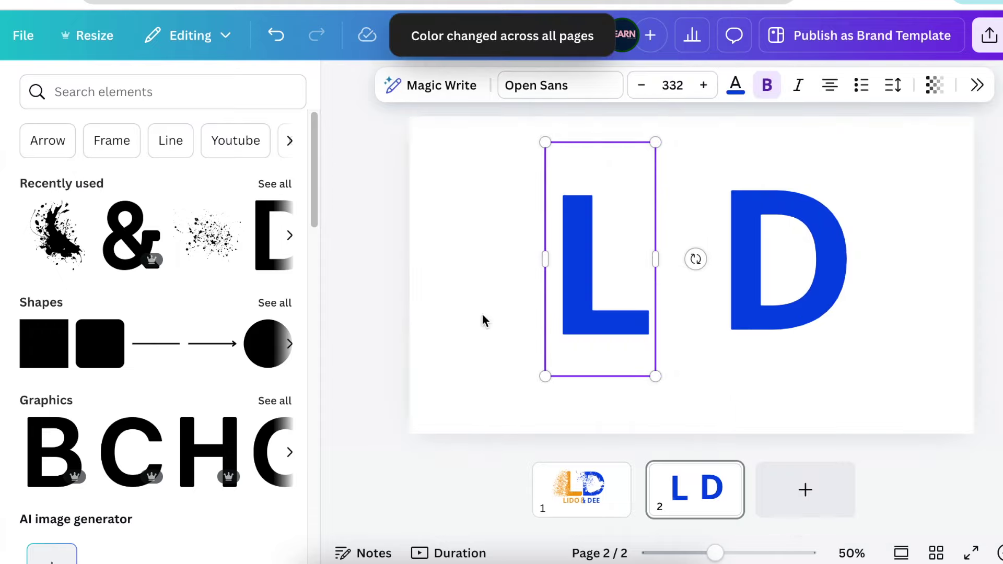
left_click(734, 85)
left_click(892, 218)
Step: Deselect the letters and open the design's download options
left_click(732, 355)
left_click(990, 35)
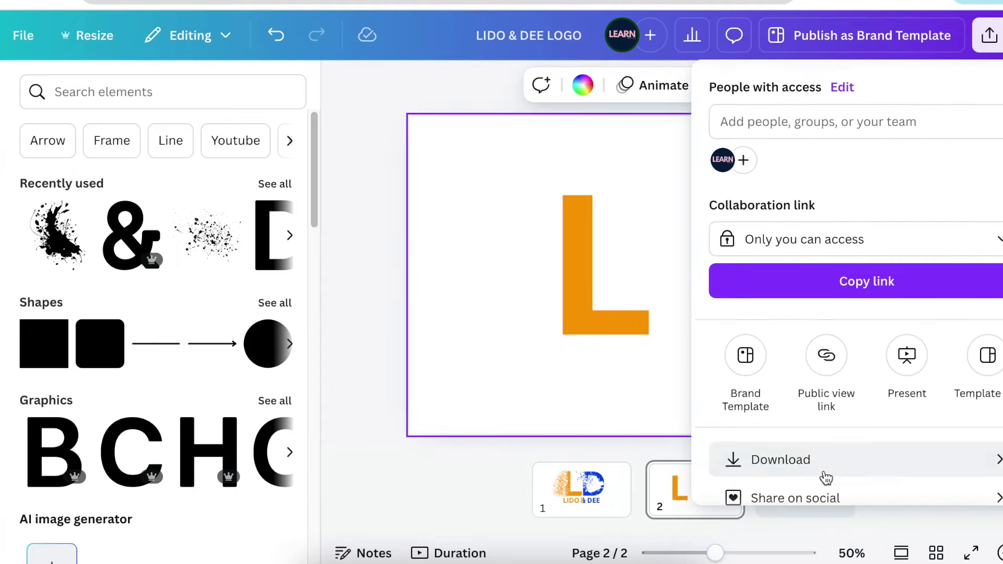
left_click(824, 476)
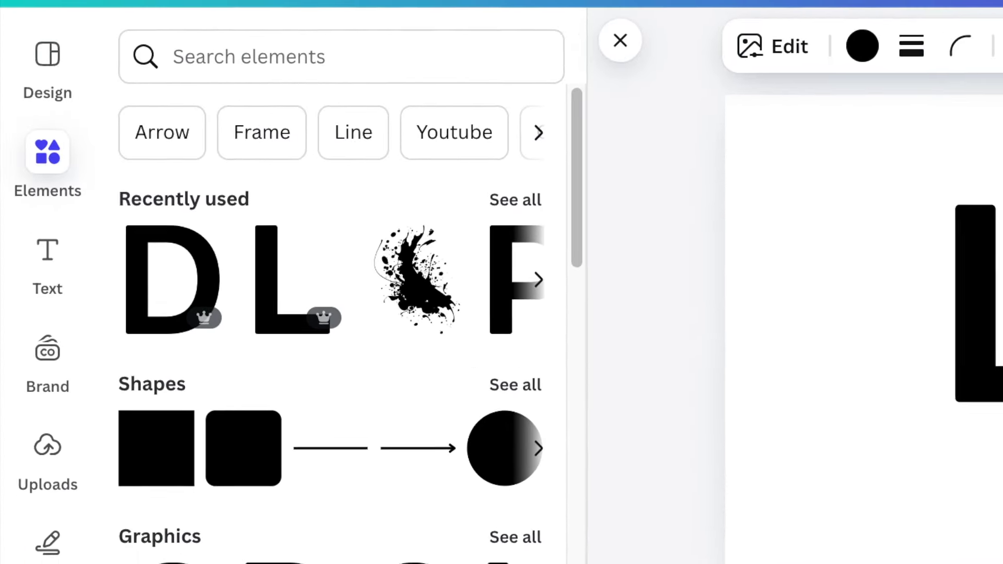
Step: Enlarge the D and L letter graphics to the same height and keep them side by side on the page
left_click_drag(1002, 230, 959, 236)
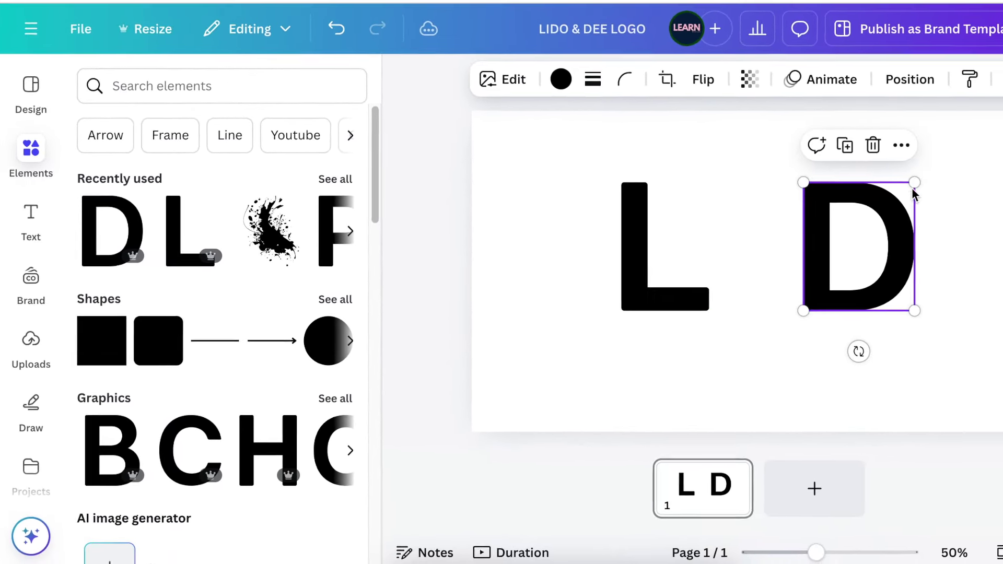
left_click_drag(912, 181, 927, 163)
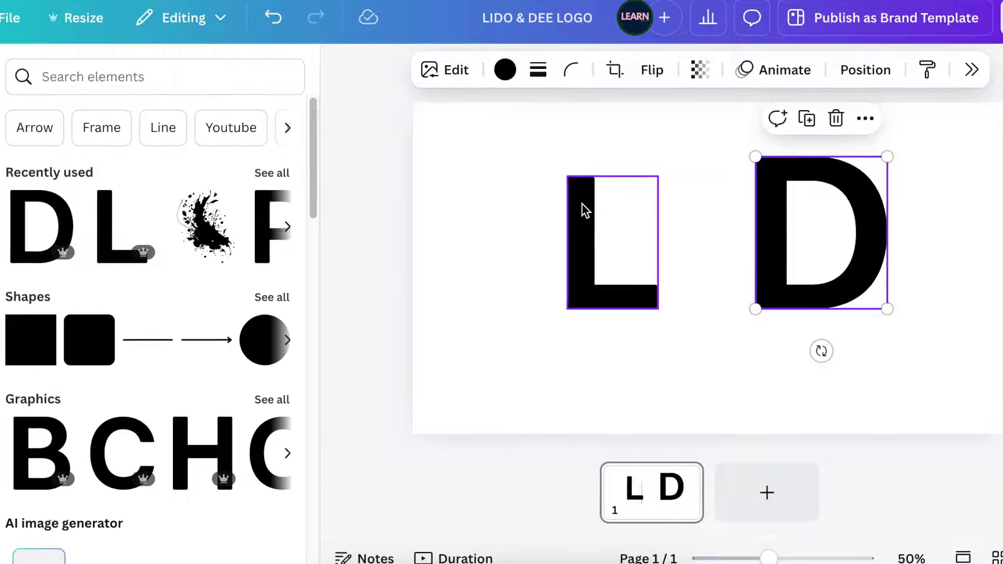
left_click(585, 210)
left_click_drag(567, 177, 553, 157)
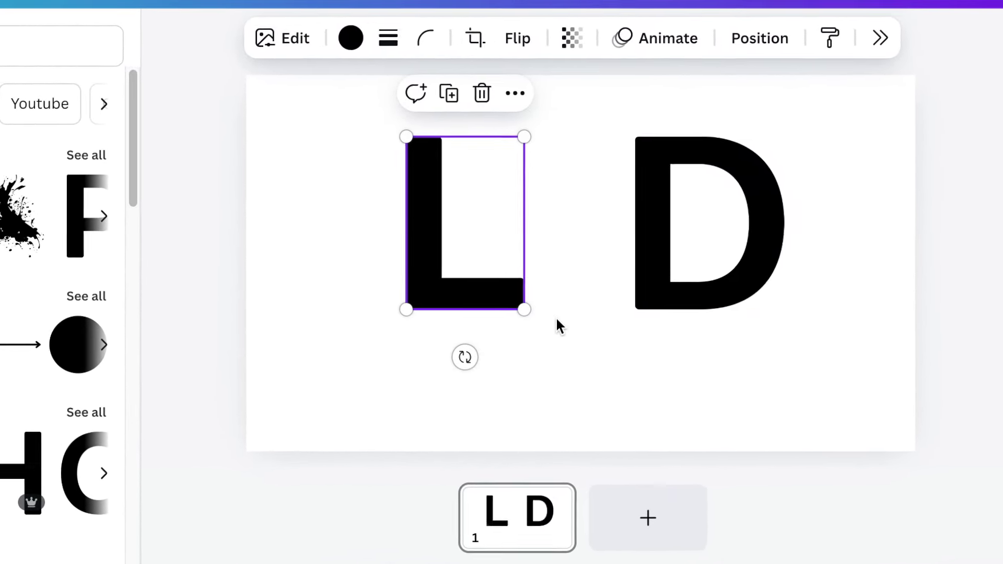
left_click(614, 337)
Step: Recolor the L graphic with a custom orange
left_click(402, 244)
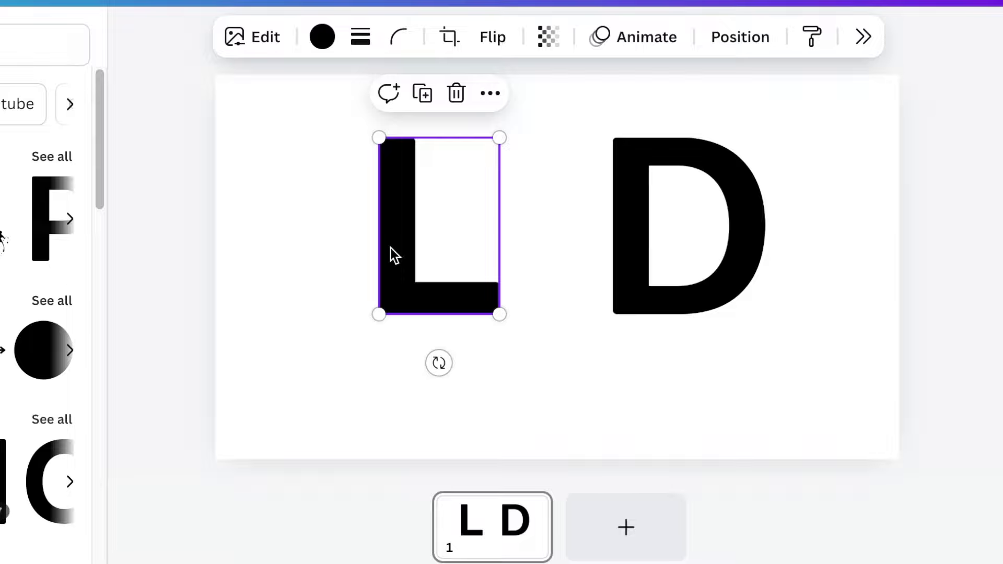
left_click(322, 41)
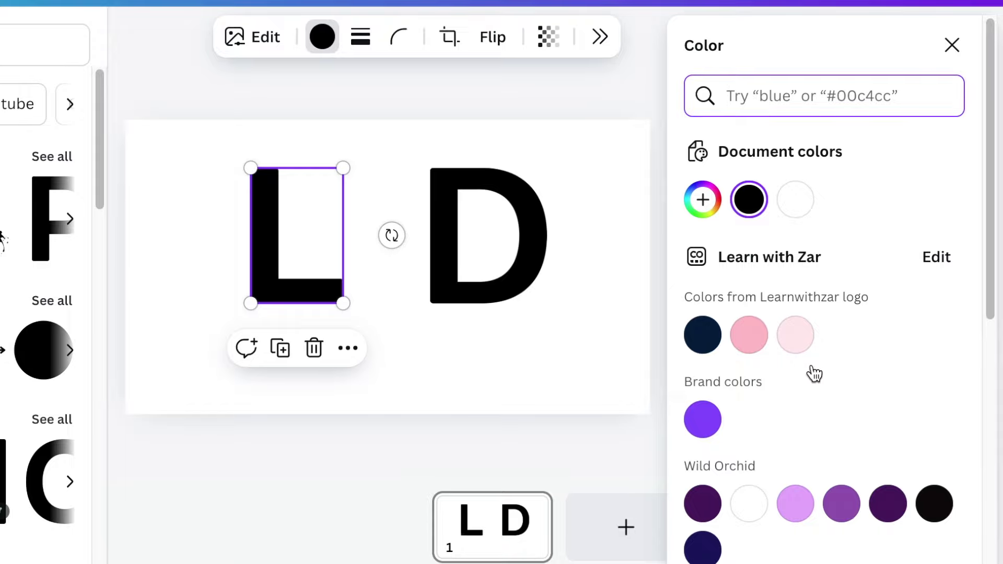
scroll(847, 429, "down", 8)
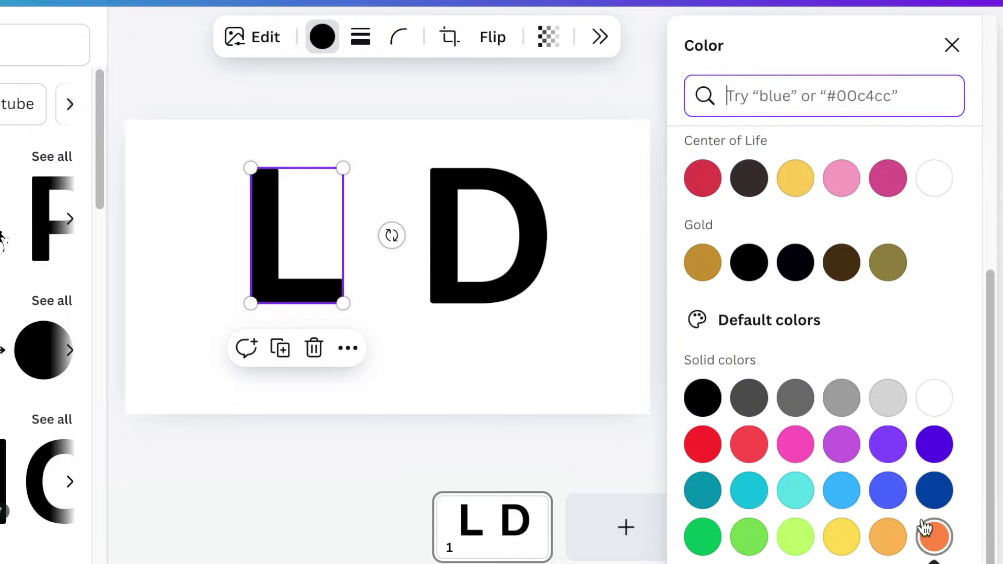
scroll(806, 320, "up", 8)
left_click(709, 200)
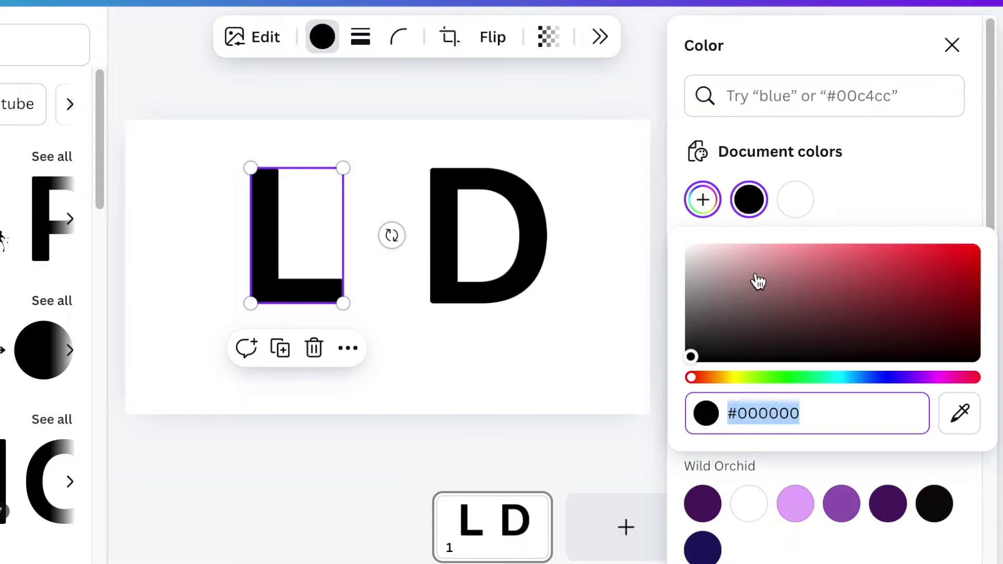
left_click_drag(710, 379, 723, 378)
Step: Recolor the D graphic blue using the hex code #0048e8 and close the color choices
left_click(504, 295)
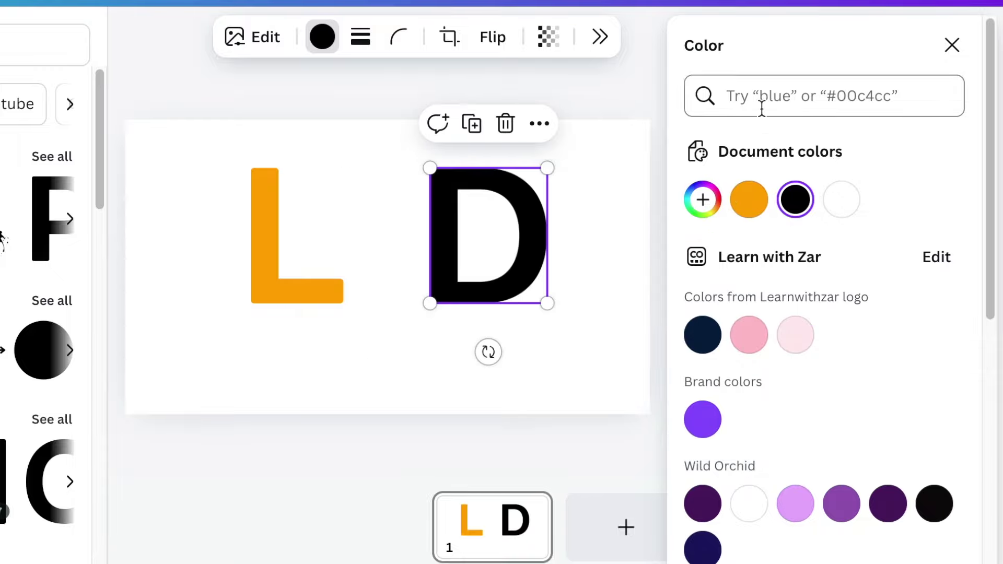
type("#0048e8")
left_click(704, 189)
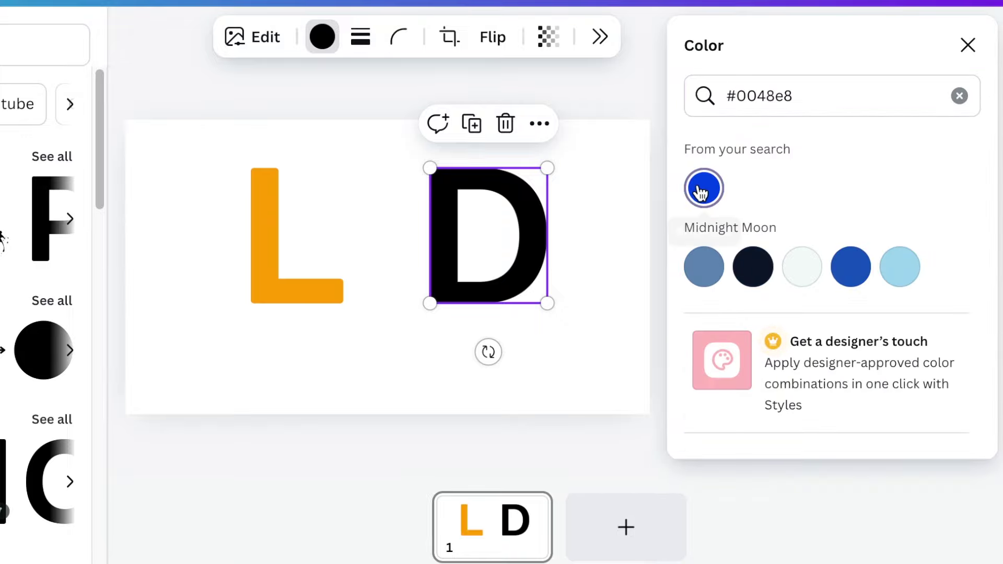
left_click(589, 355)
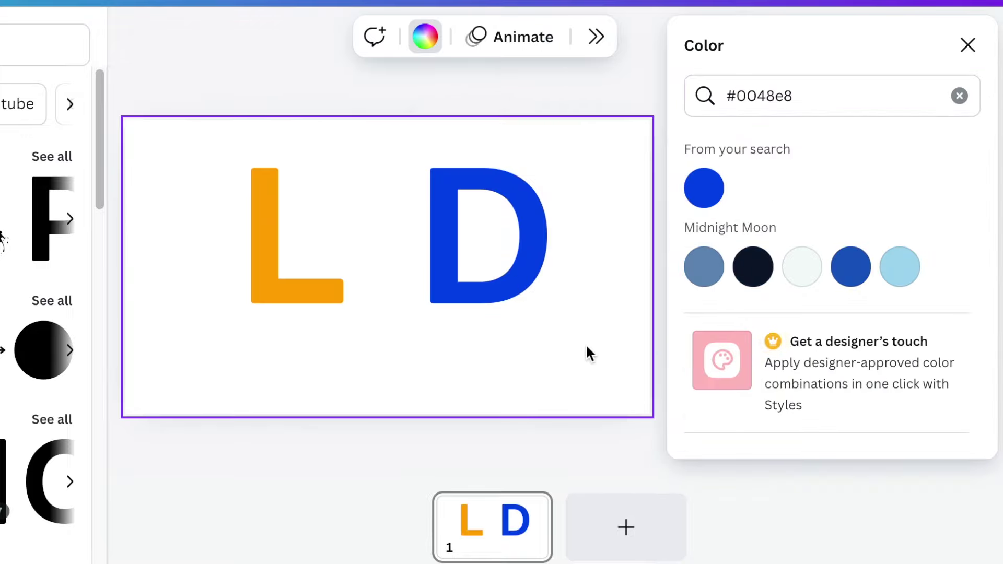
left_click(968, 46)
Step: Adjust the spacing between the letters by shifting the D and then the L slightly left
left_click_drag(693, 295, 658, 294)
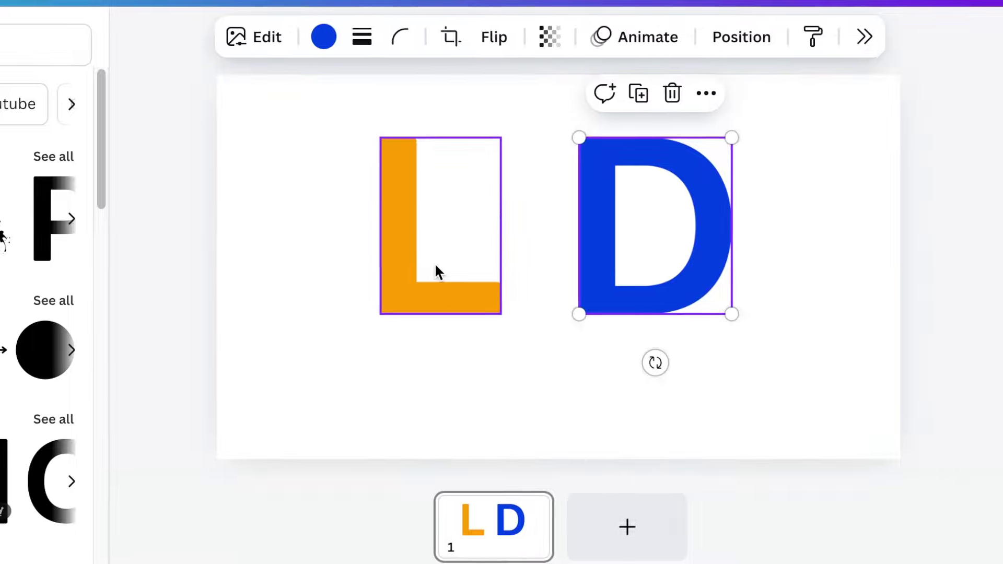
left_click_drag(430, 265, 415, 266)
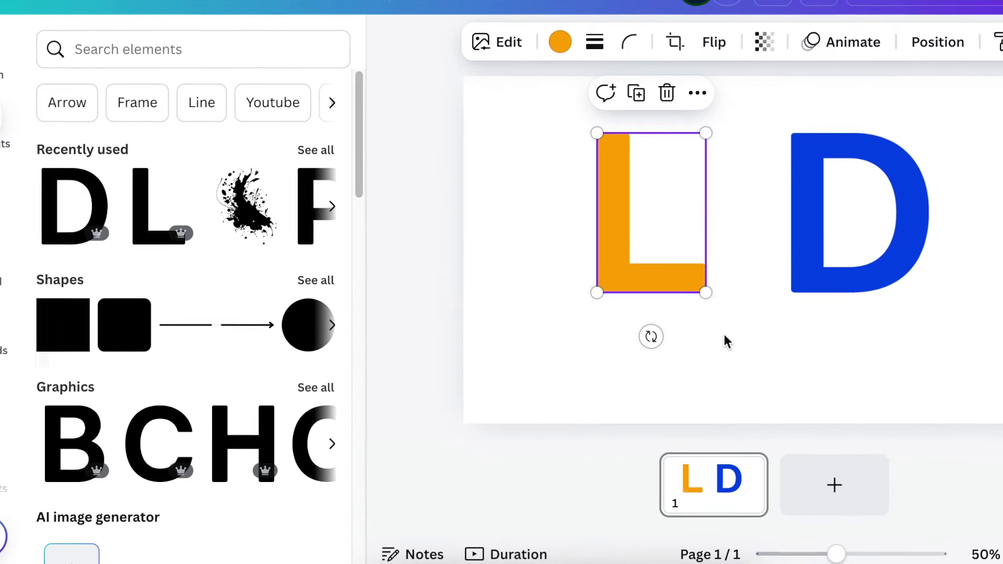
left_click(668, 342)
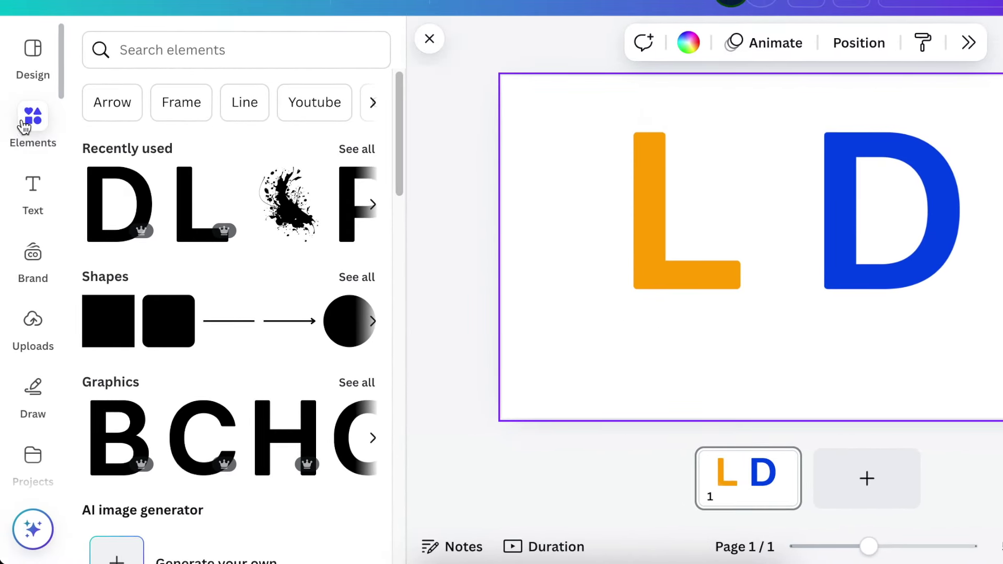
Step: Search the element graphics for Splash, add the free black paint splatter and place it over the L's lower-left part
left_click(137, 50)
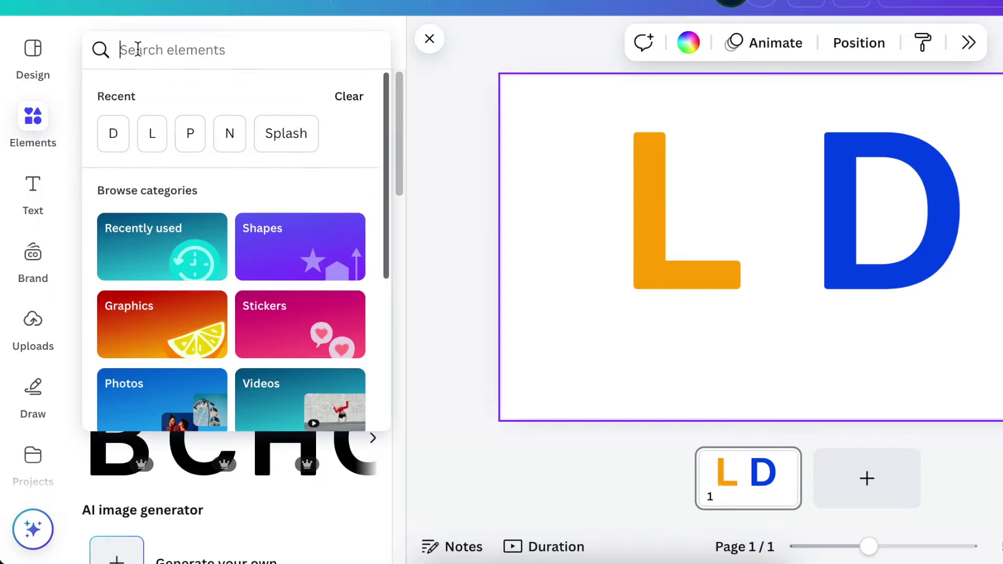
left_click(292, 137)
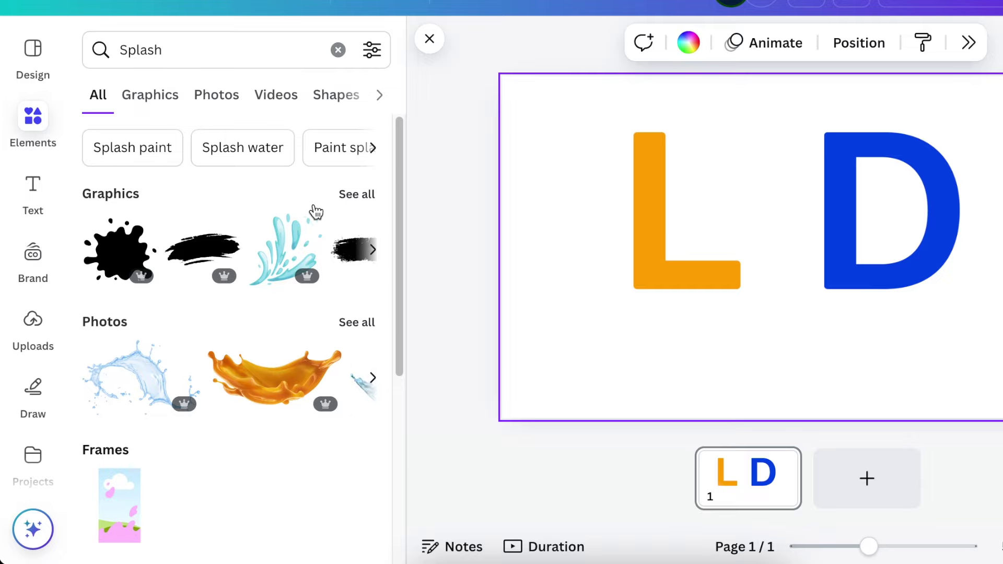
left_click(357, 194)
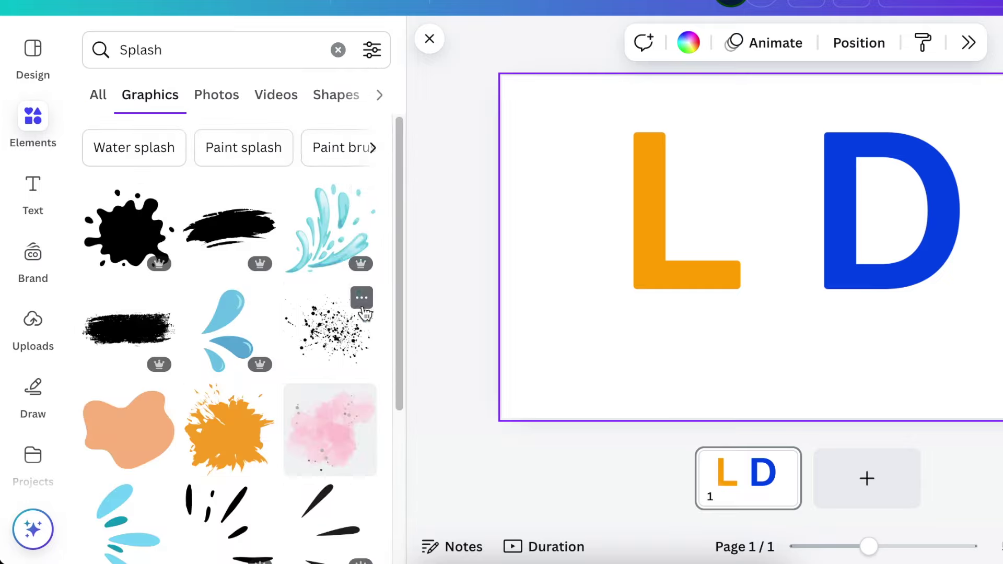
left_click(362, 299)
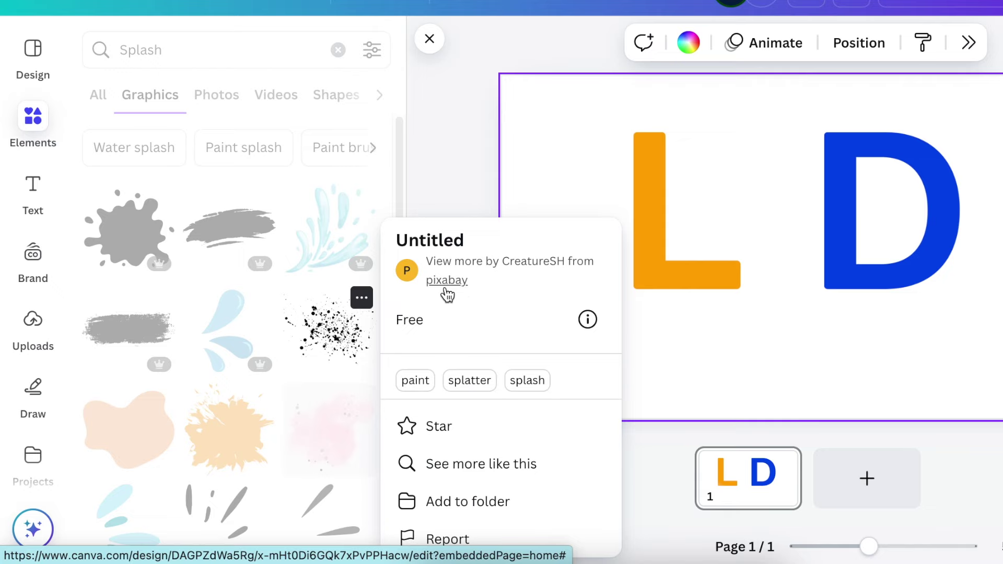
left_click(337, 340)
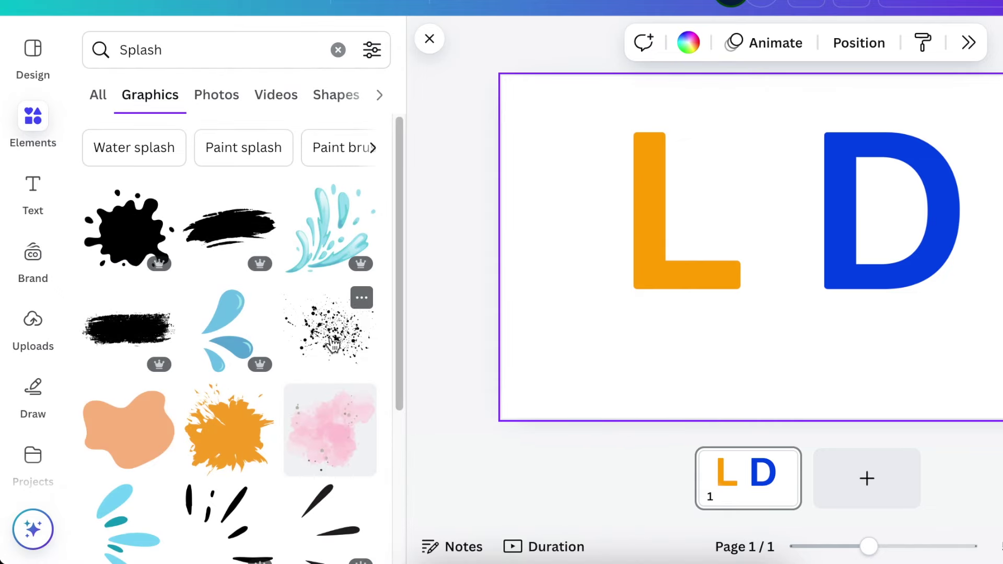
left_click(333, 345)
left_click_drag(730, 292, 575, 305)
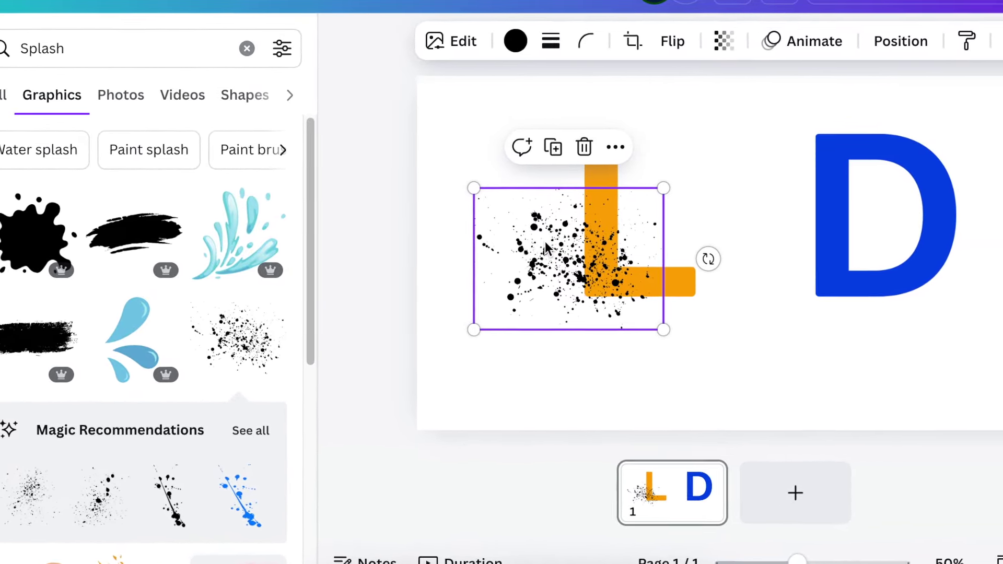
Step: Recolor the splatter over the L white and close the color choices
left_click(468, 42)
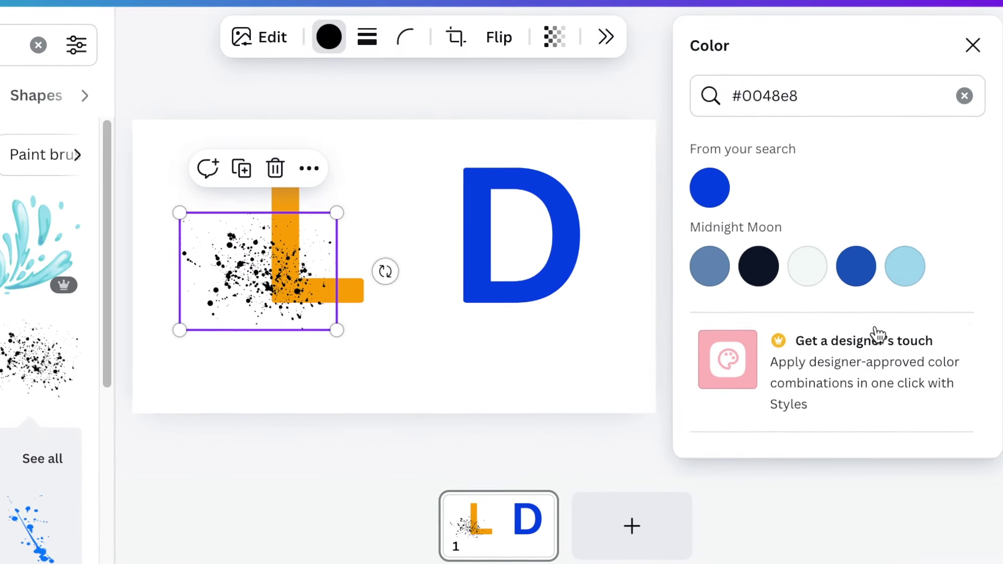
left_click(960, 96)
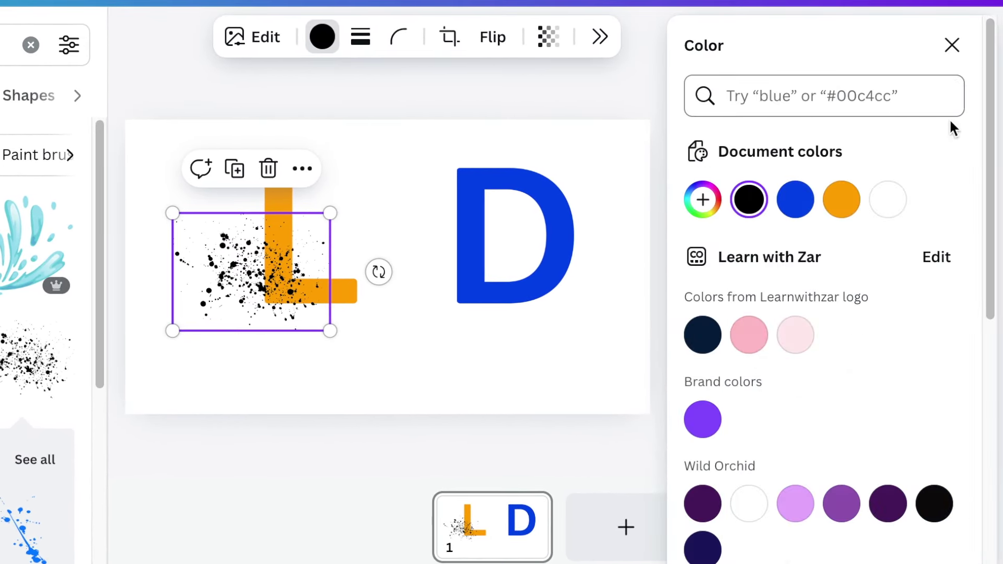
left_click(888, 199)
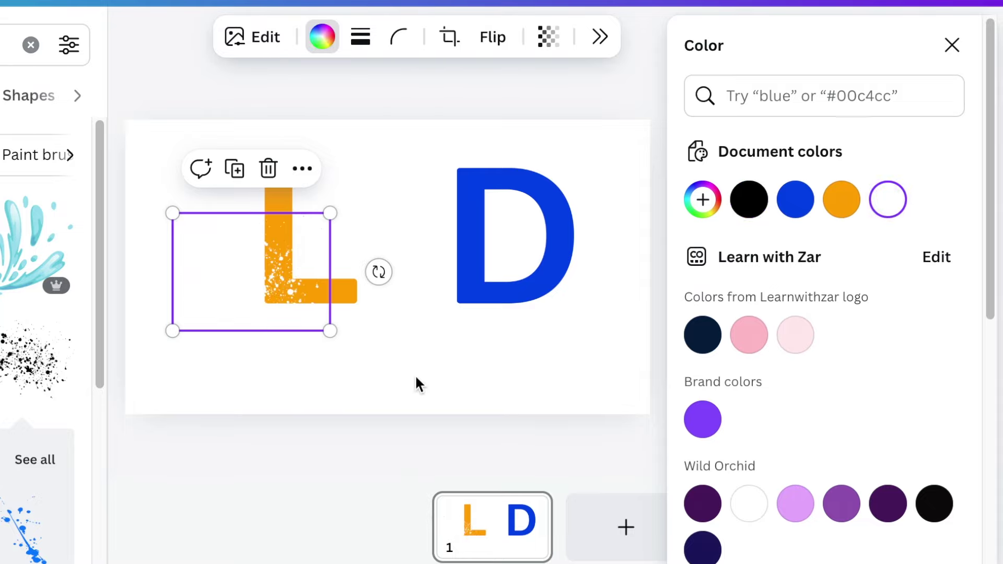
left_click(448, 384)
left_click(952, 53)
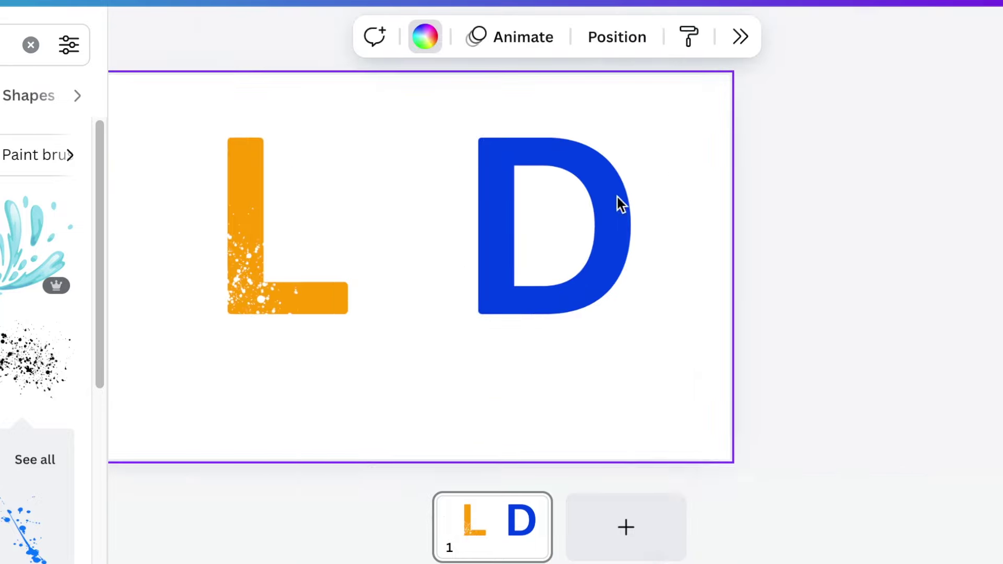
Step: Rotate the white splatter to a nearly upright position and move it over the upper part of the L's stem
left_click(358, 288)
left_click_drag(358, 287, 356, 278)
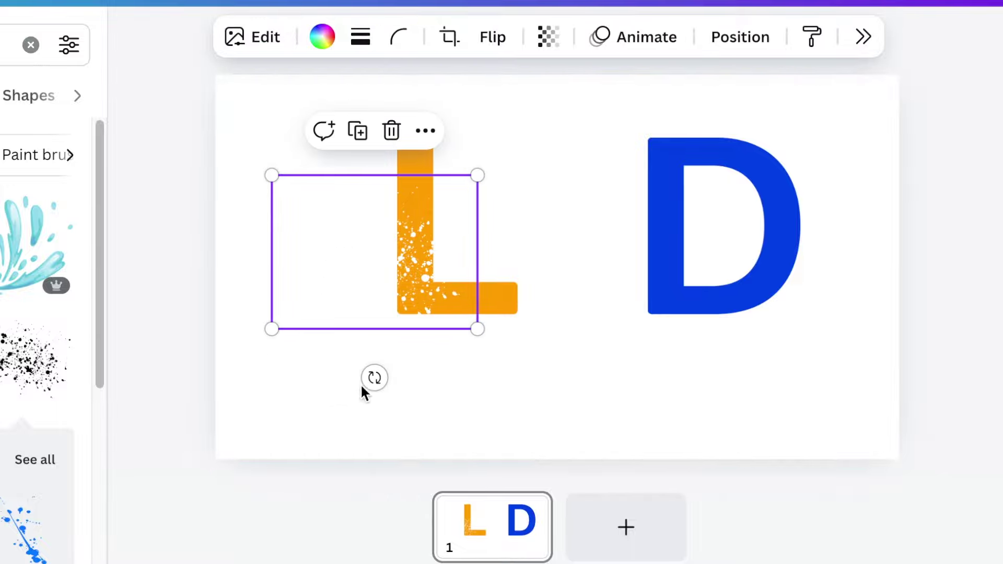
left_click_drag(403, 379, 481, 257)
left_click_drag(347, 287, 324, 245)
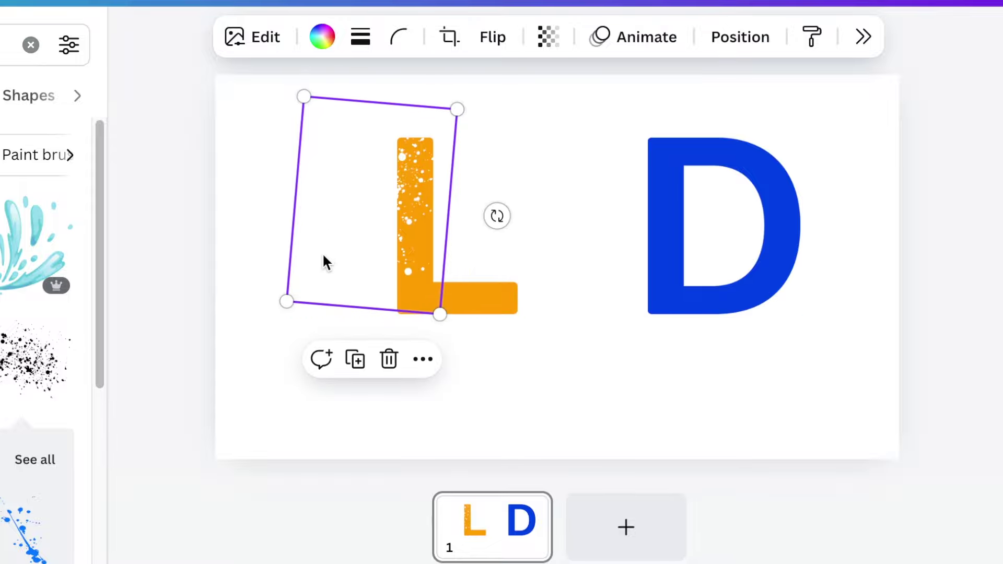
Step: Duplicate the white splatter twice and place the copies lower on the L's stem
left_click(359, 367)
left_click_drag(359, 280, 347, 305)
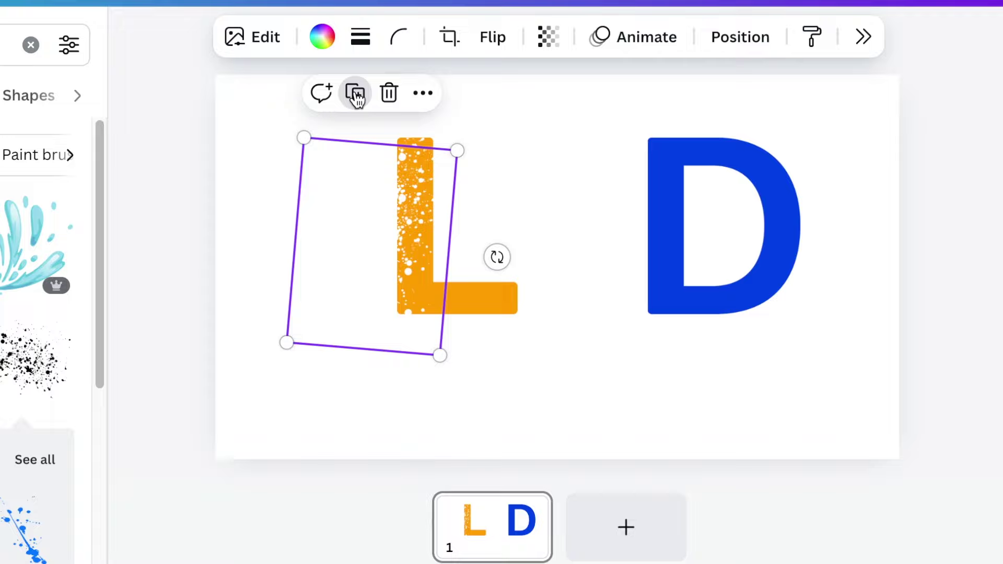
left_click(356, 97)
left_click(544, 210)
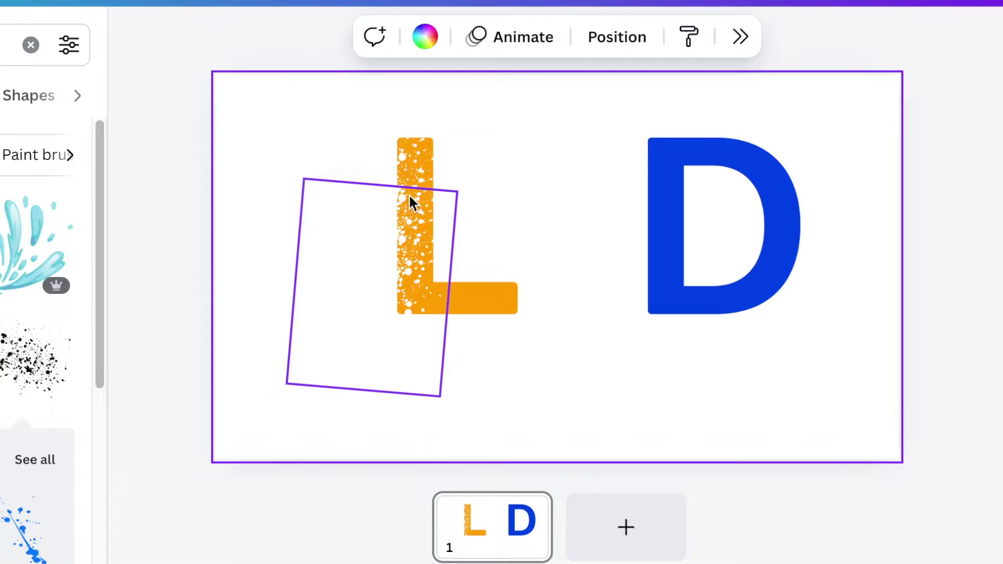
Step: Duplicate the white splatter once more and shift the copy up and left along the L's outer edge
left_click(371, 159)
left_click(358, 95)
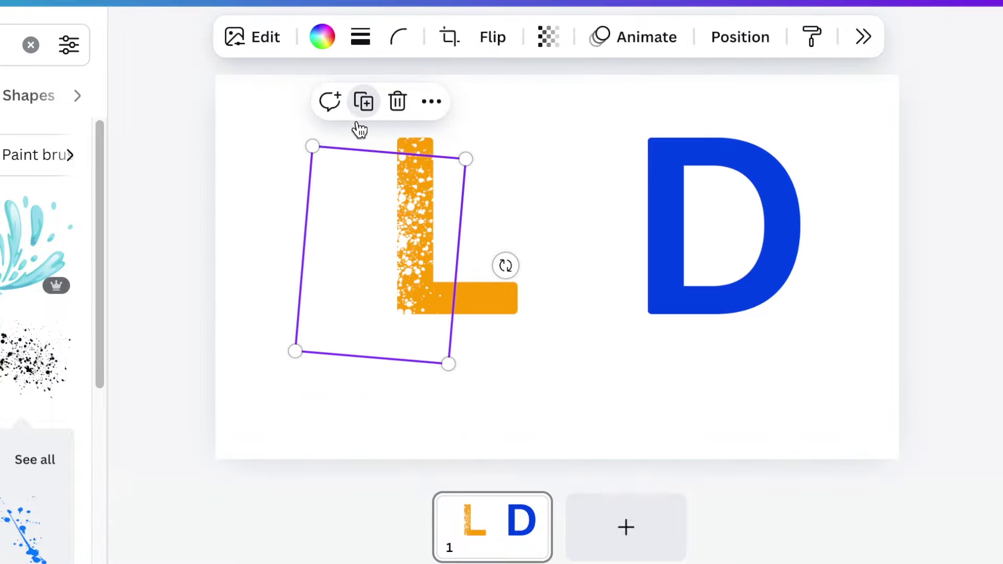
left_click_drag(369, 233, 336, 204)
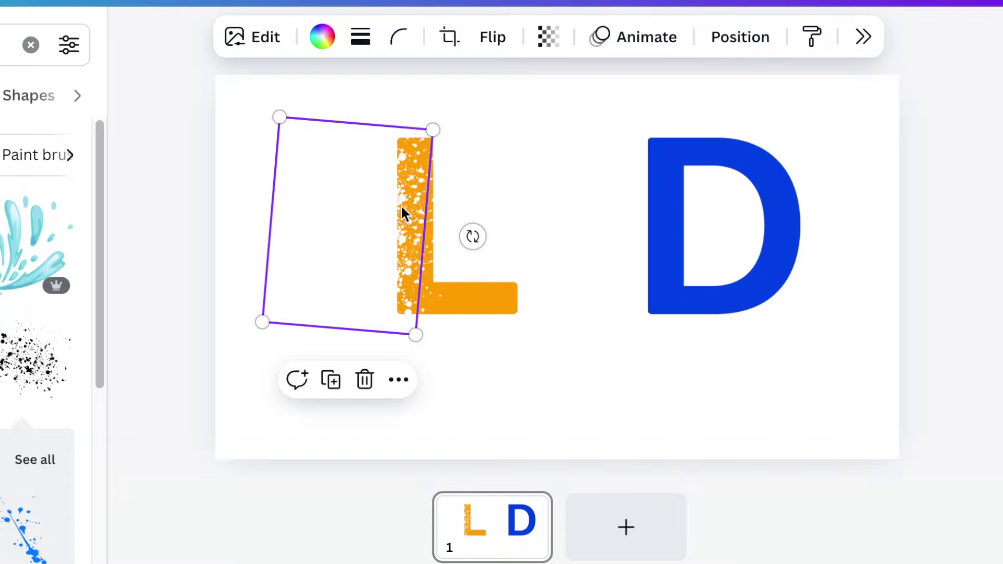
Step: Recolor the splatter copy along the L's outer edge orange (#ffa800) and deselect it
left_click(322, 38)
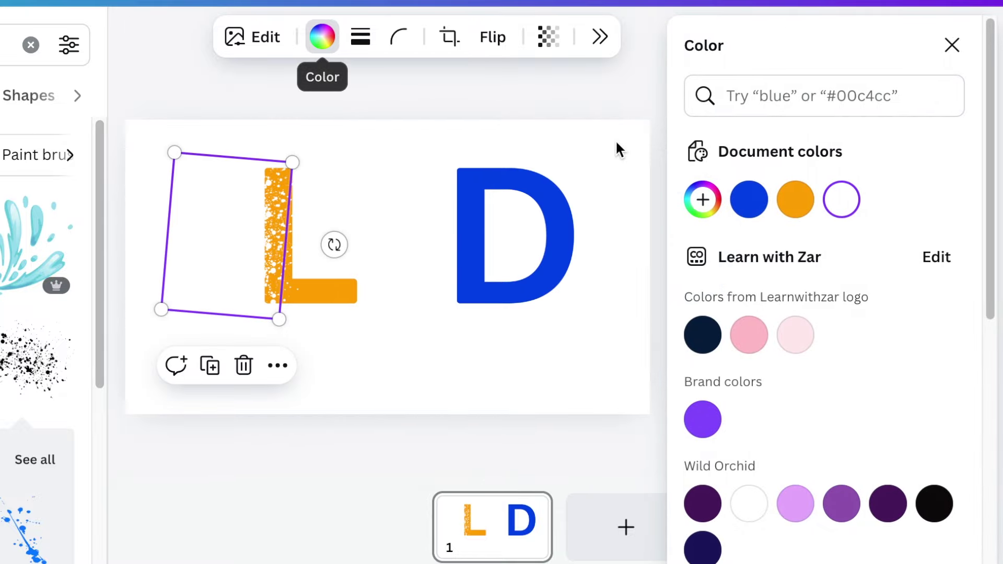
left_click(795, 205)
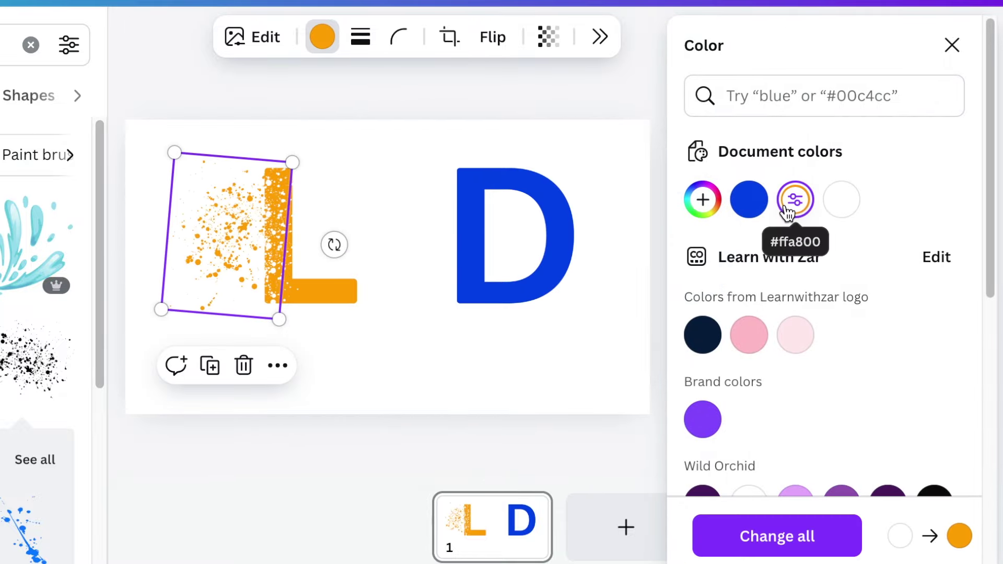
left_click(397, 381)
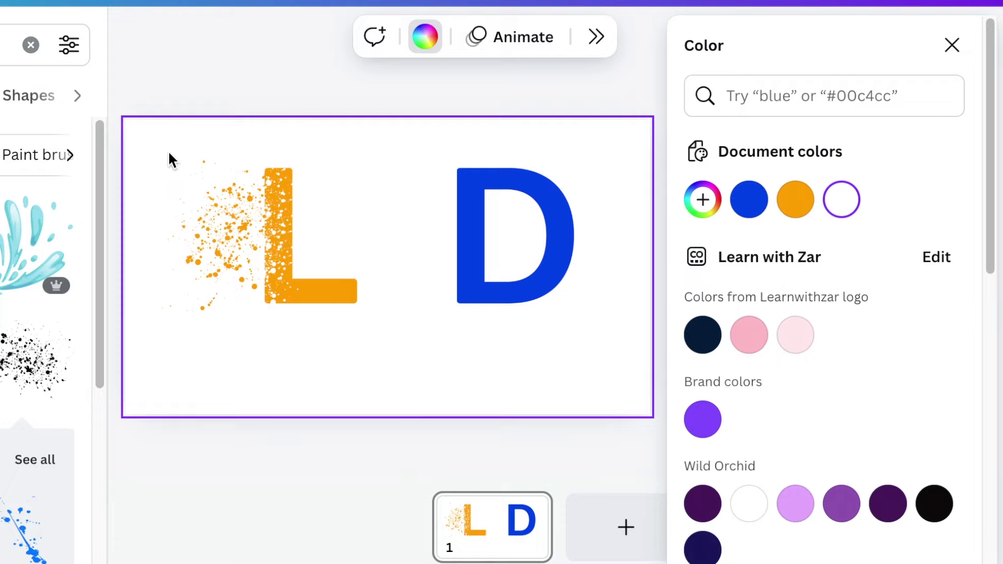
Step: Shrink the orange splatter slightly and place a duplicate of it a little higher along the L's outer edge
left_click(189, 180)
left_click_drag(179, 153, 210, 170)
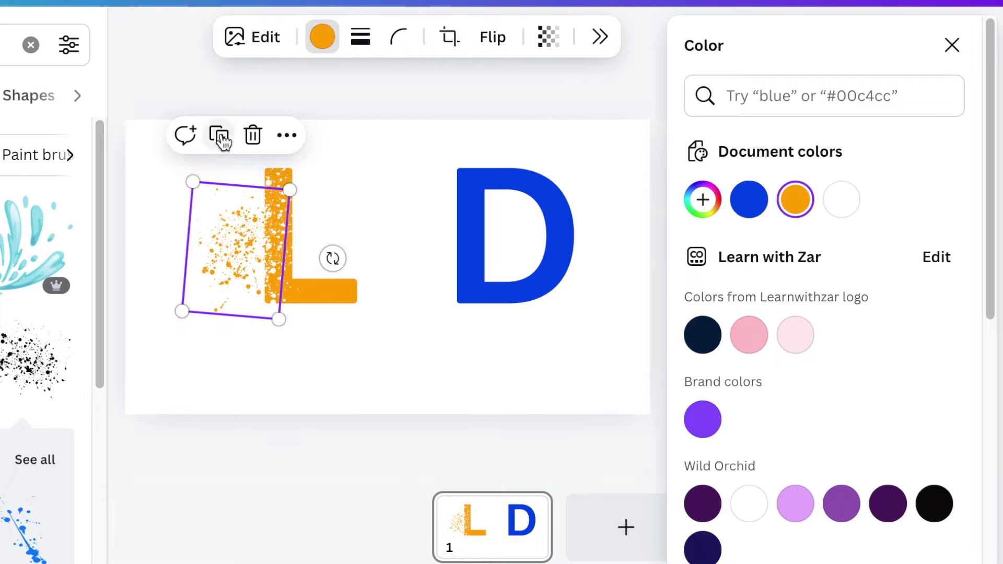
left_click_drag(236, 262, 233, 232)
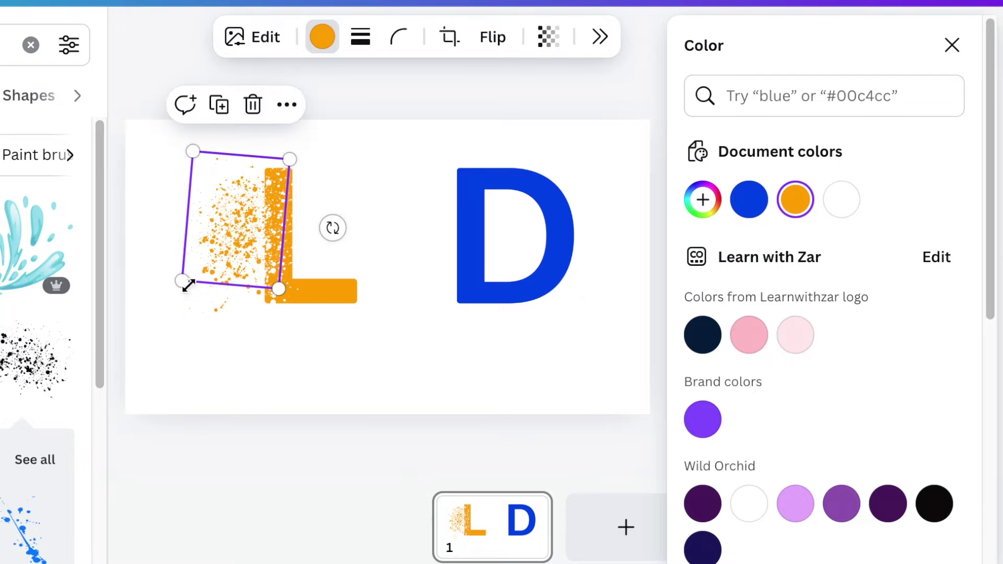
Step: Rotate, resize and shift the orange splatter copies to build a dense spray along the full height of the L's outer side
left_click_drag(339, 232, 335, 196)
left_click_drag(236, 220, 245, 192)
left_click(230, 318)
left_click_drag(335, 249, 246, 124)
left_click_drag(257, 281, 248, 247)
Step: Set the L's corner rounding to 37 and deselect the letter
left_click(349, 298)
left_click(349, 296)
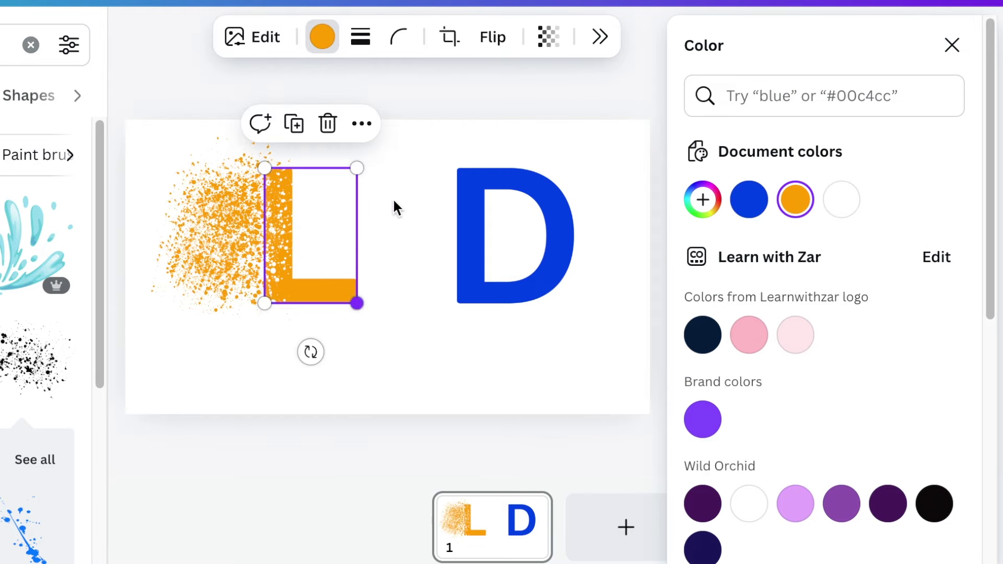
left_click(401, 37)
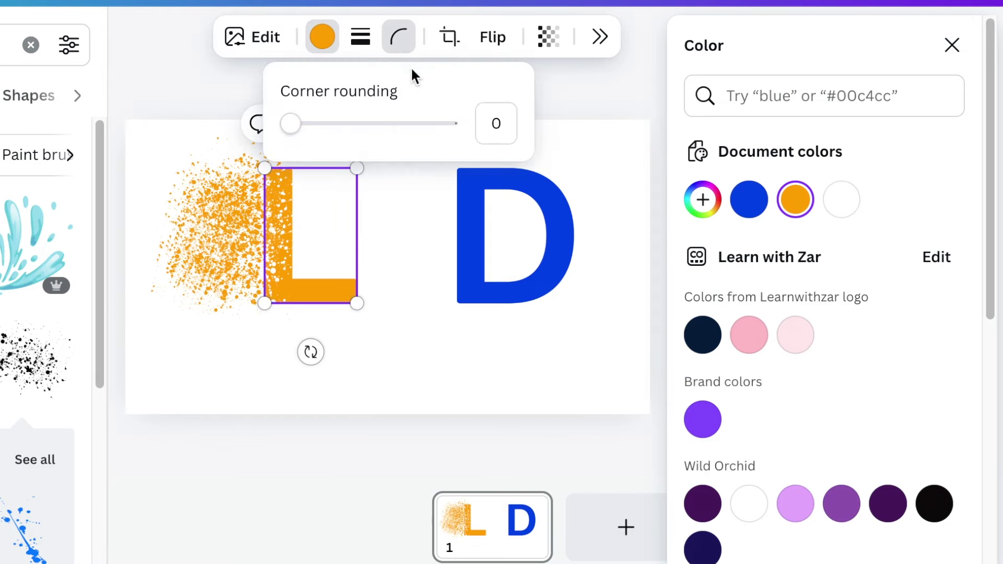
left_click_drag(314, 131, 305, 128)
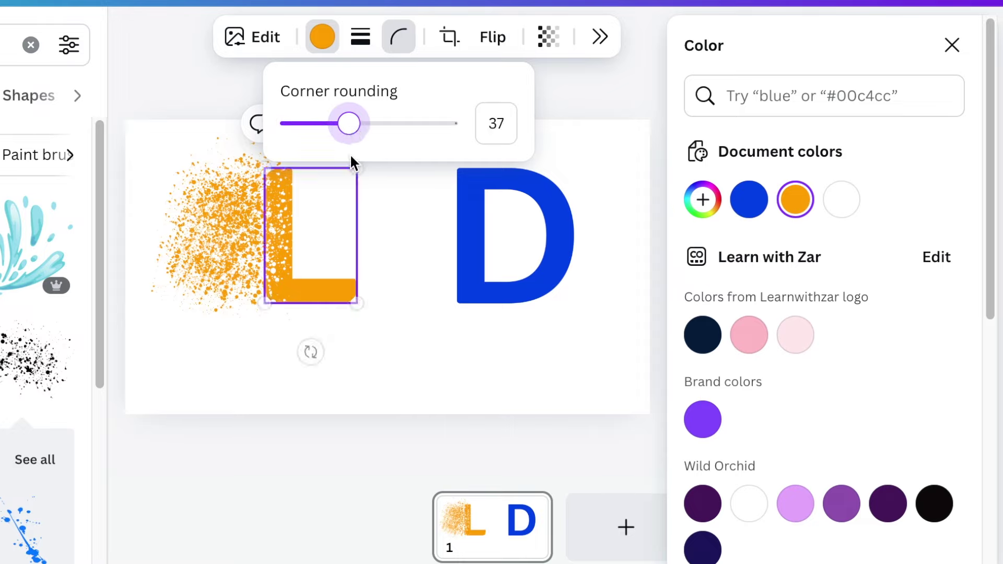
left_click(422, 397)
Step: Move the D closer to the L and set its corner rounding to 29
left_click_drag(489, 284, 439, 291)
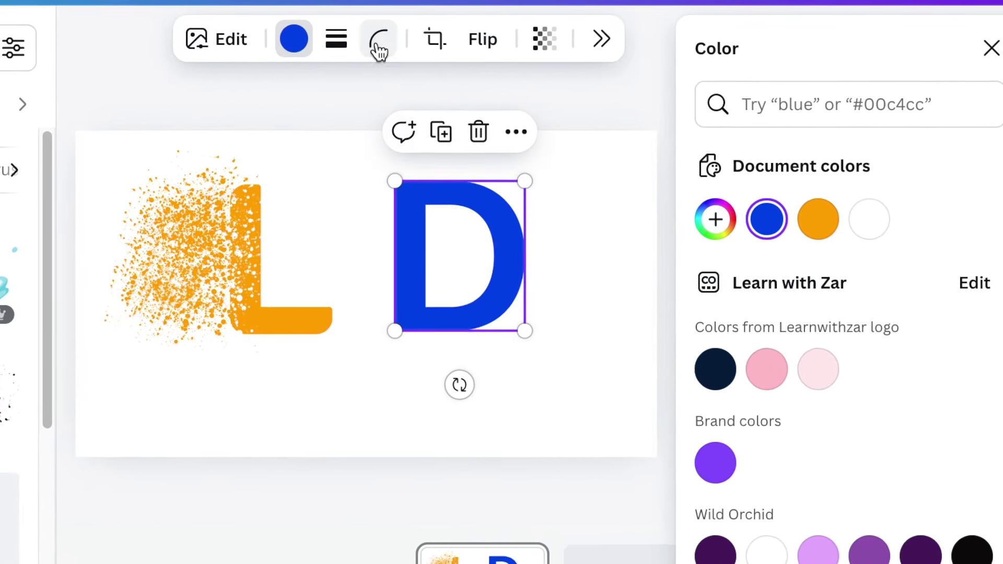
left_click(394, 37)
left_click_drag(248, 139, 259, 165)
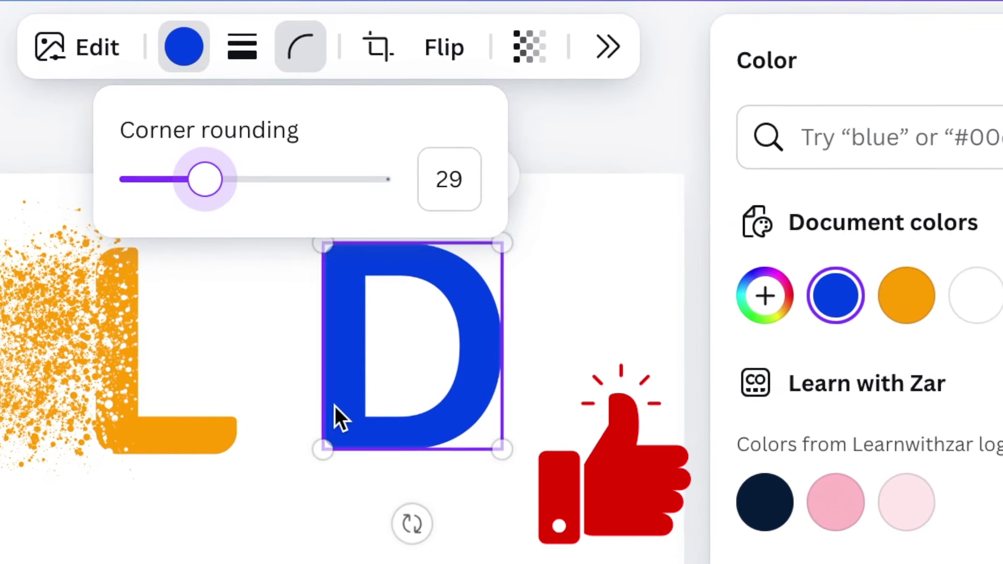
left_click(366, 554)
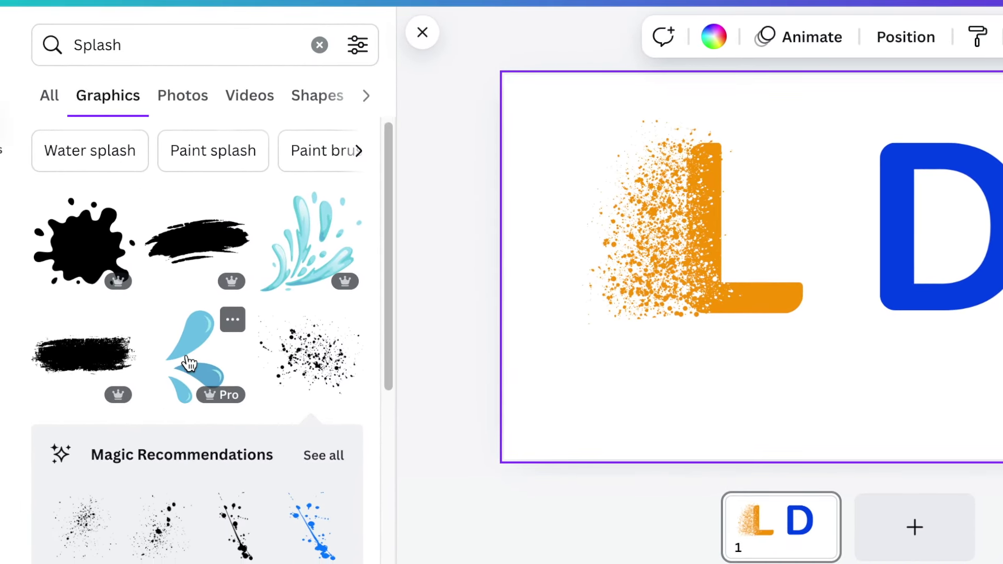
Step: Browse the graphics and add the free Black Splash Illustration from the recently used ones to the page
scroll(4, 411, "down", 1)
scroll(228, 360, "down", 8)
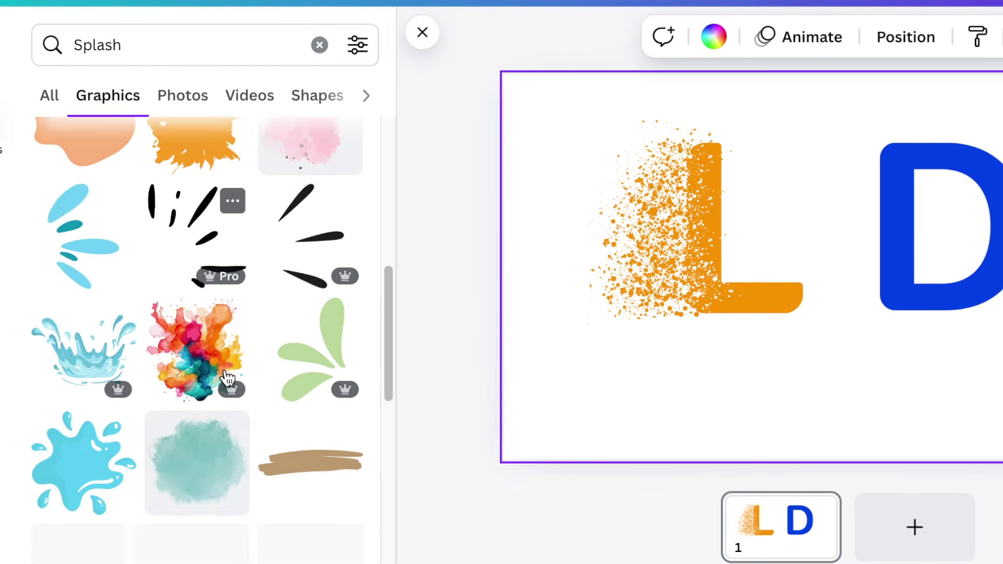
left_click(120, 213)
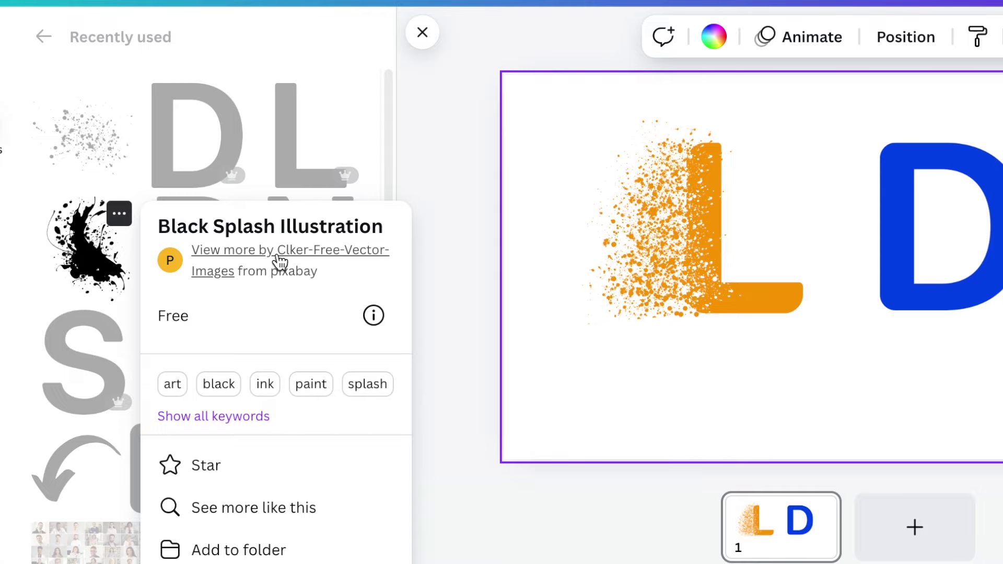
left_click(89, 265)
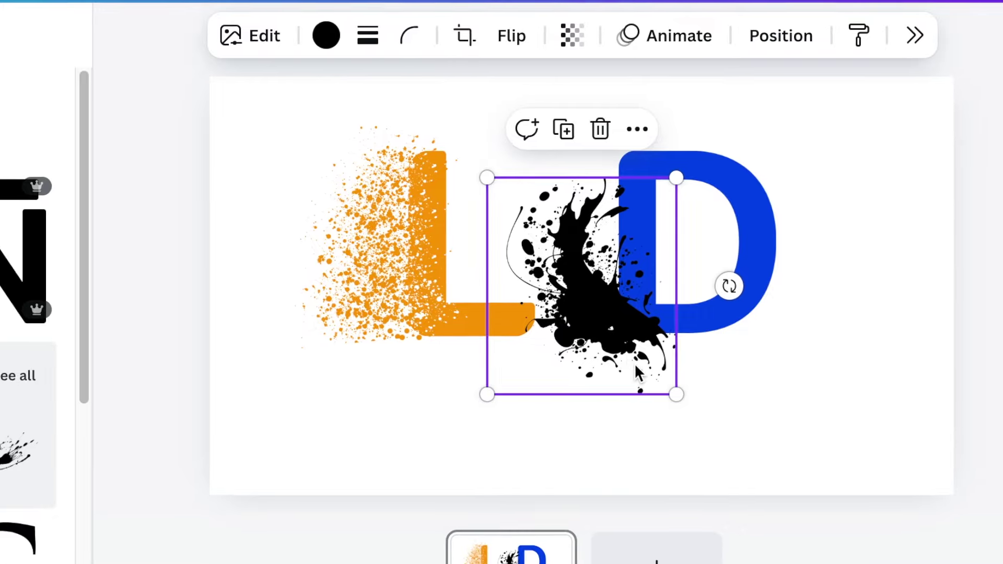
Step: Place the black splash over the D's stem, shrink it slightly and rotate it clockwise or counterclockwise to a slanted position
left_click_drag(636, 372, 629, 337)
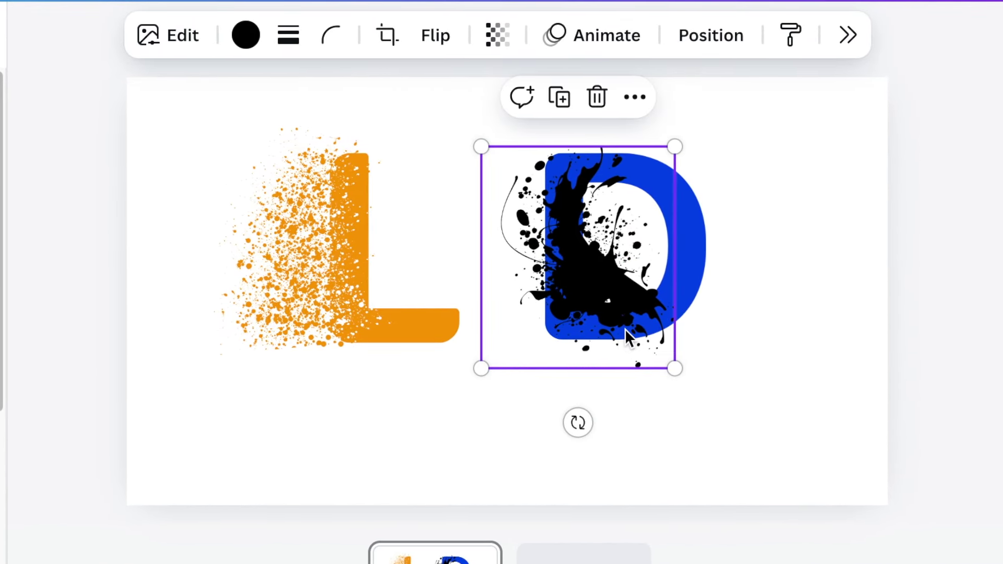
left_click_drag(675, 148, 651, 174)
left_click_drag(576, 312, 586, 296)
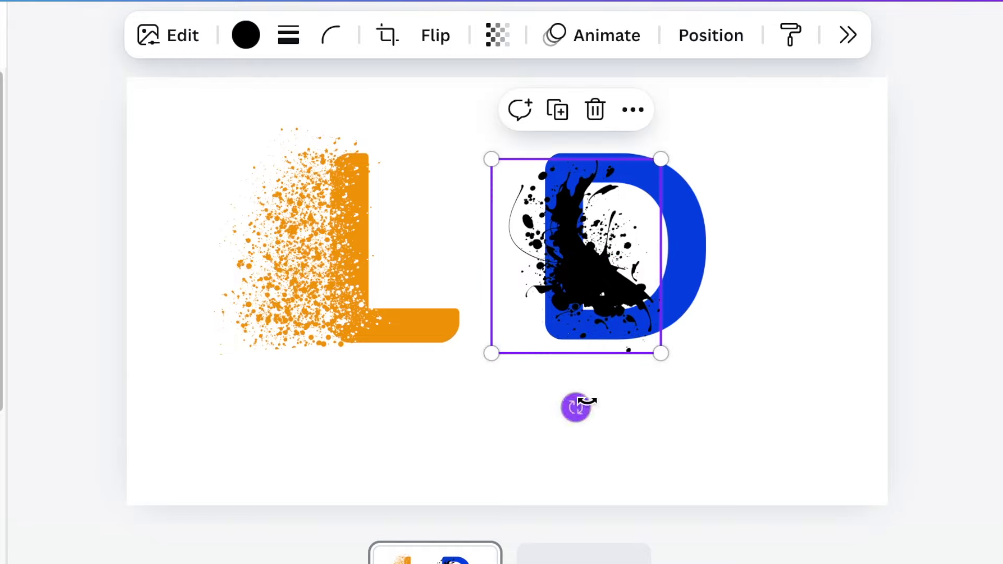
left_click_drag(586, 402, 630, 401)
Step: Recolor the splash white, then shift and rotate it further so it cuts across the D's bowl
left_click(247, 42)
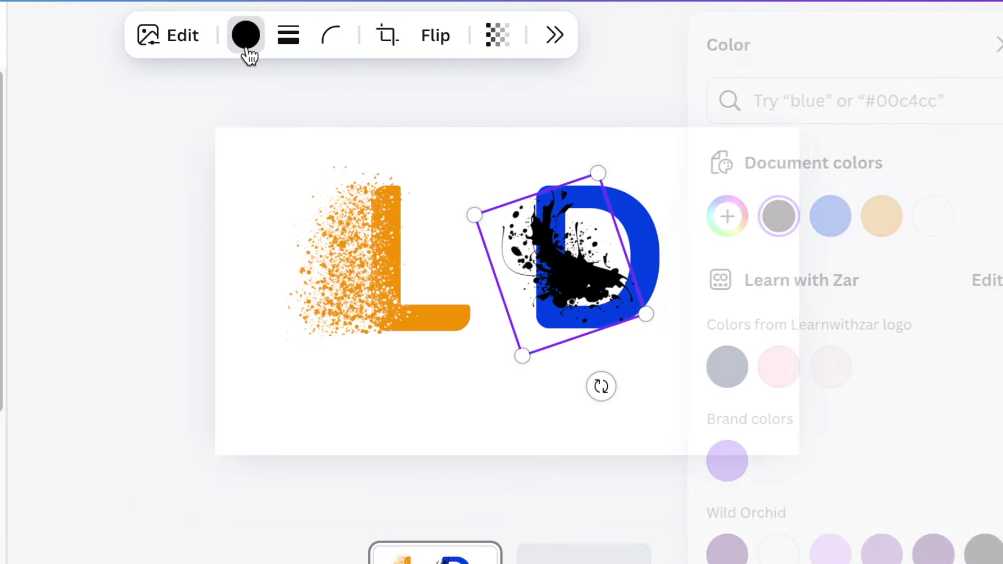
left_click(876, 222)
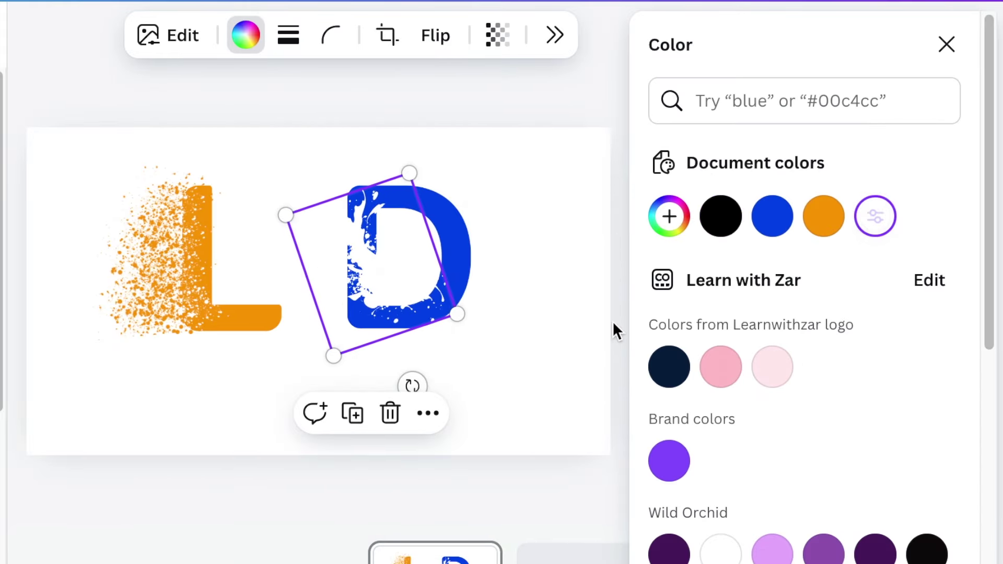
left_click(503, 417)
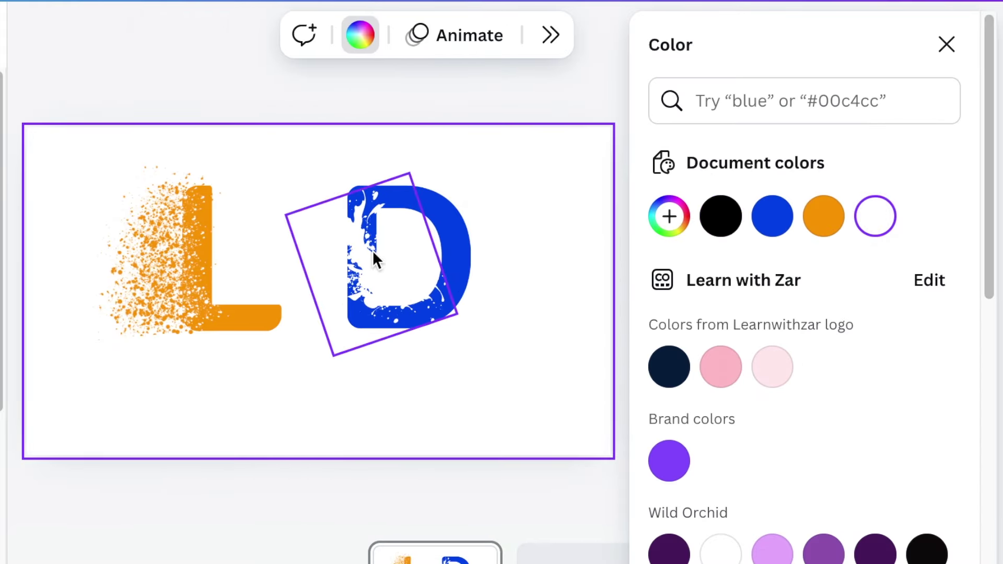
left_click_drag(396, 274, 414, 266)
left_click_drag(423, 371, 457, 364)
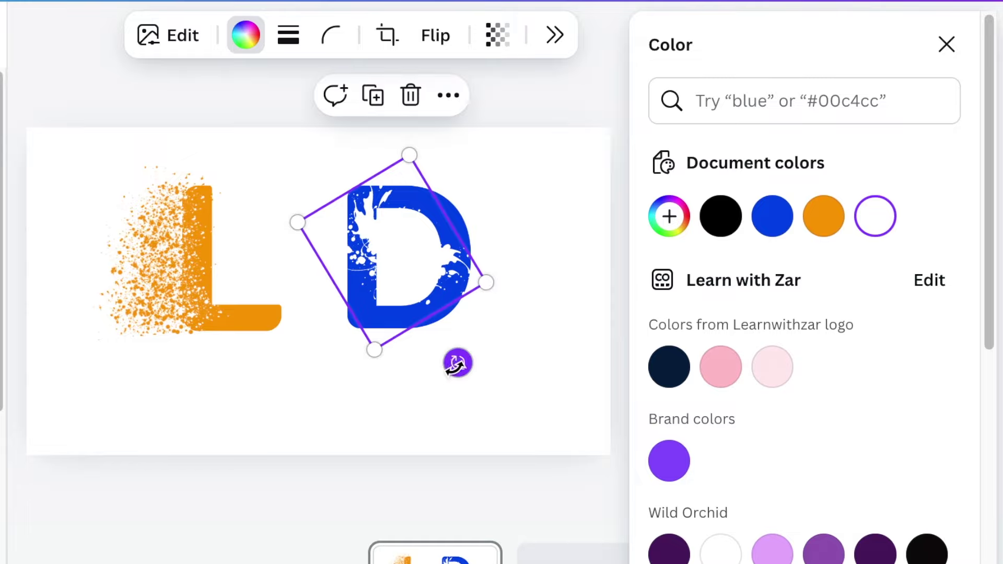
Step: Duplicate the white splash and rotate the copy to a different angle over the D
left_click(373, 95)
mouse_move(422, 284)
left_mouse_down()
mouse_move(381, 282)
mouse_move(417, 284)
left_mouse_up()
left_click_drag(457, 365, 365, 376)
Step: Duplicate the white splash again, then resize, rotate and arrange the copies over the D's stem and upper edge
left_click(377, 105)
left_click_drag(494, 207, 453, 235)
left_click_drag(387, 282, 363, 261)
left_click_drag(410, 375, 455, 352)
left_click_drag(356, 152, 355, 107)
left_click(515, 304)
left_click_drag(438, 275, 392, 287)
left_click(283, 405)
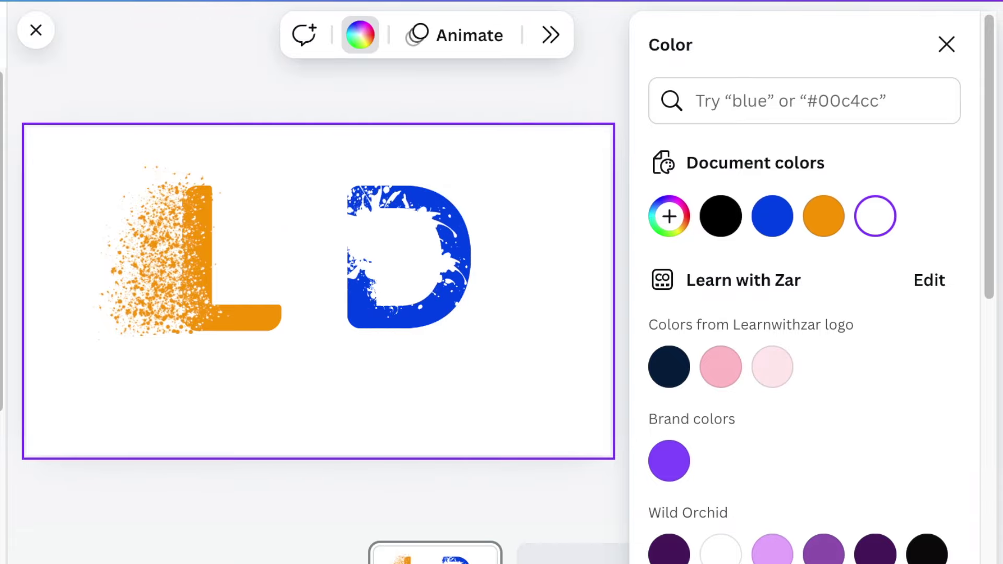
Step: Paste the fine splatter in the D's blue and place it, slightly enlarged, over the D's upper-left part
key("ctrl+v")
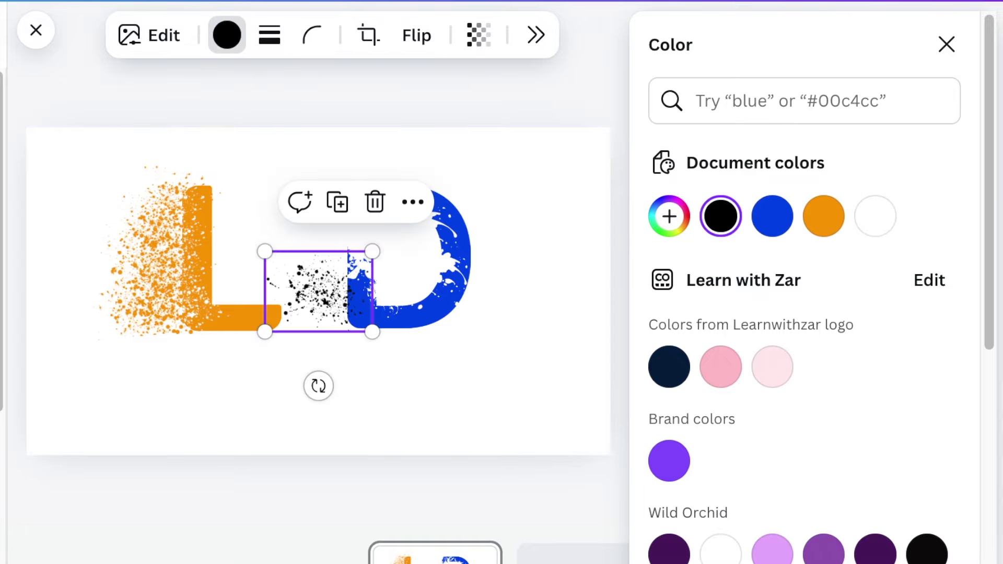
left_click(777, 224)
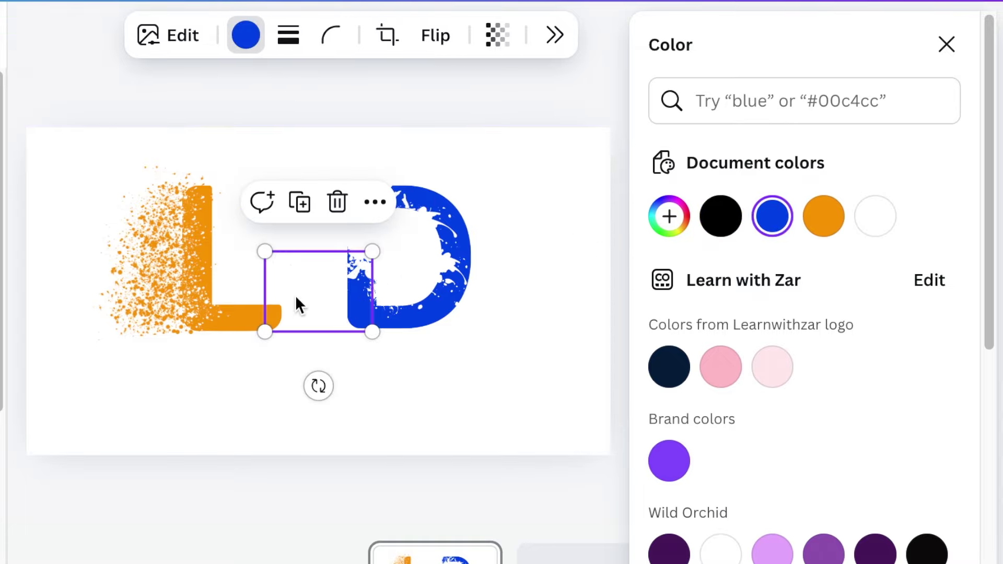
left_click_drag(300, 303, 358, 250)
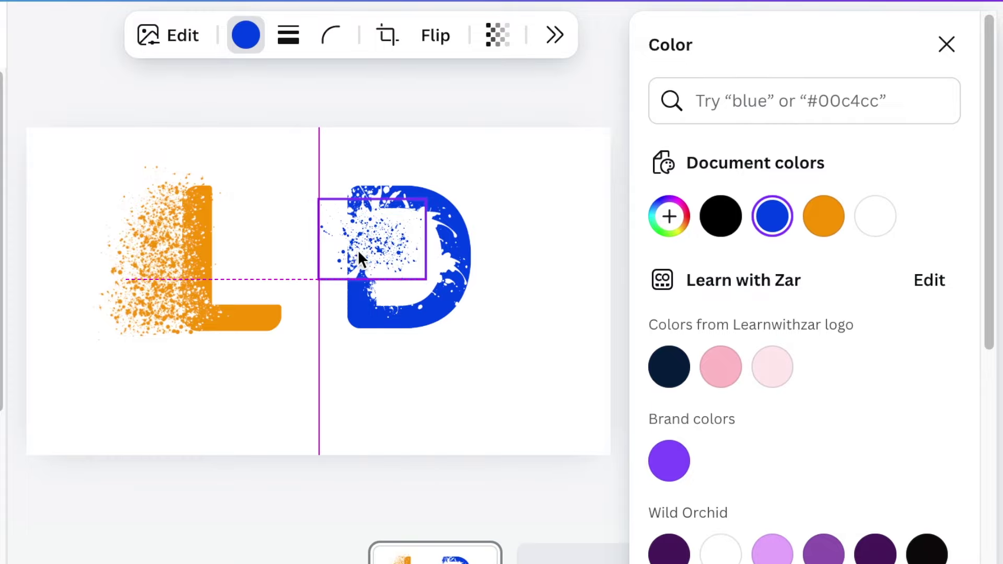
left_click_drag(319, 200, 280, 173)
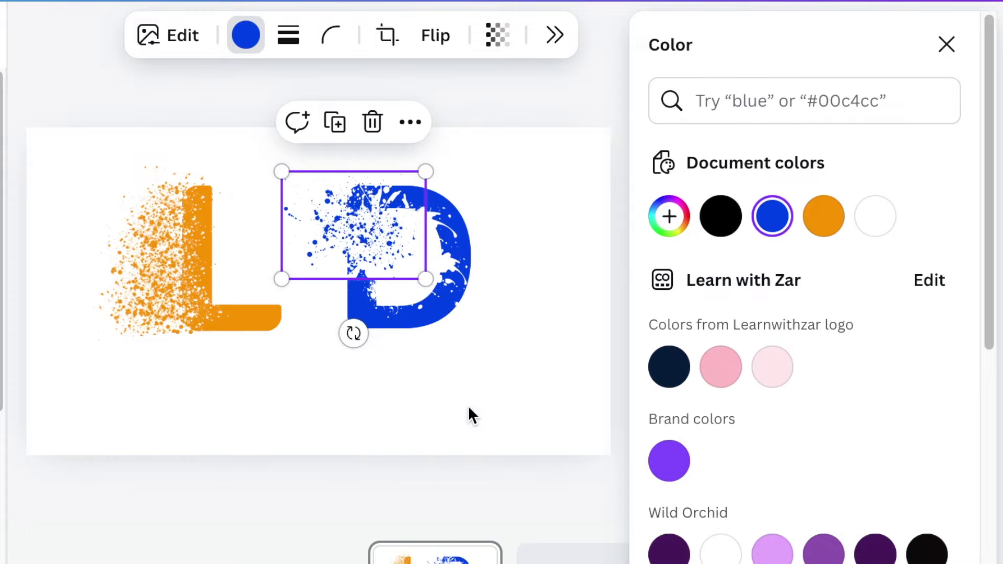
left_click(448, 385)
Step: Move the D together with all its splatters left until it sits close beside the L
left_click_drag(822, 92, 530, 379)
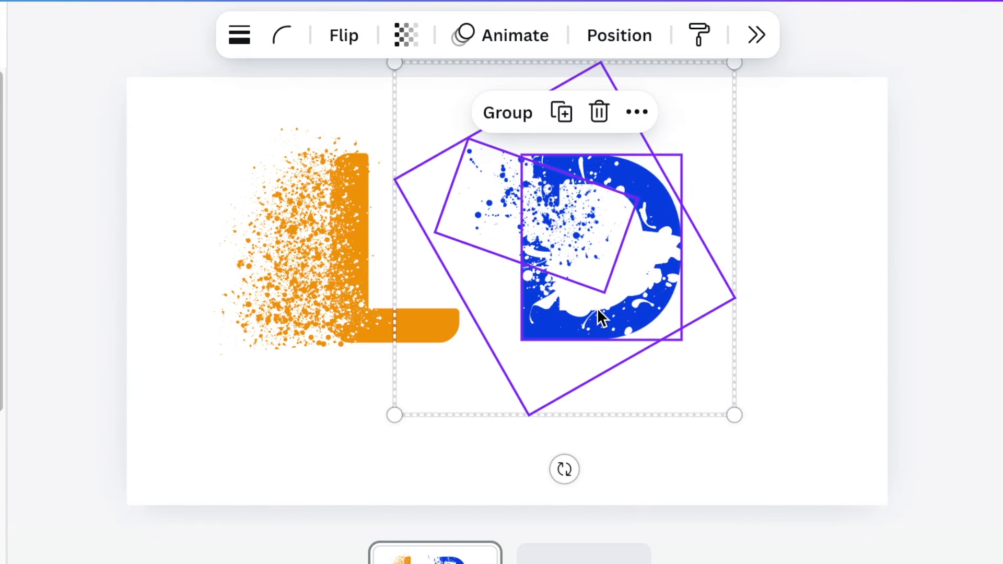
left_click_drag(597, 311, 570, 316)
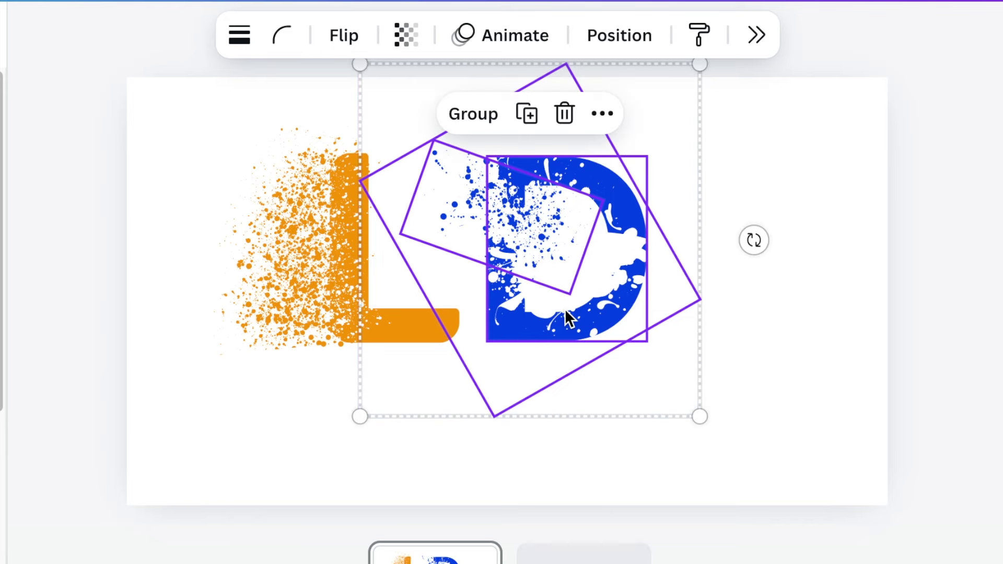
left_click(443, 491)
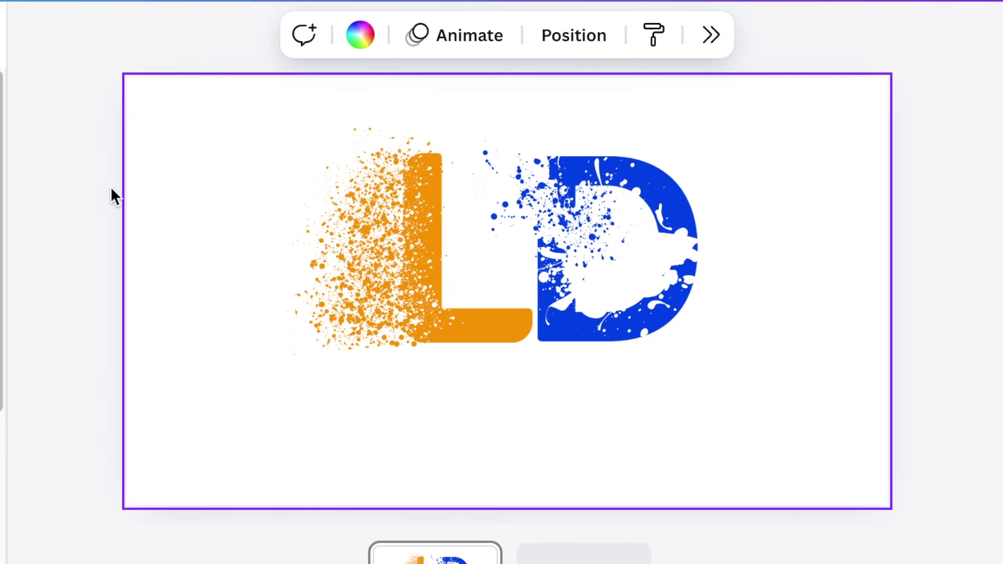
Step: Select the complete LD logo with its splatters and shift it to a more central place on the page
left_click_drag(111, 196, 763, 347)
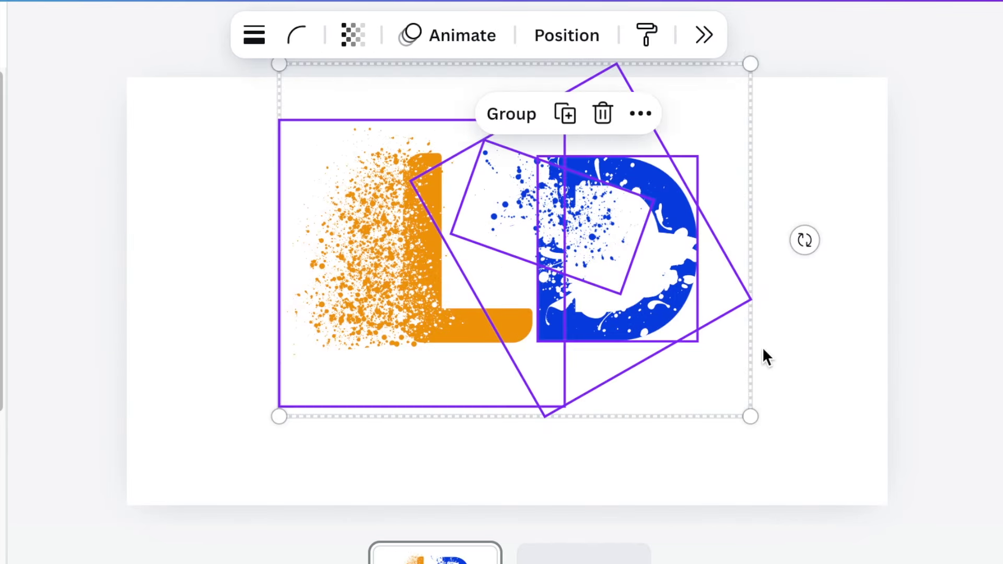
left_click_drag(704, 299, 687, 296)
left_click(731, 465)
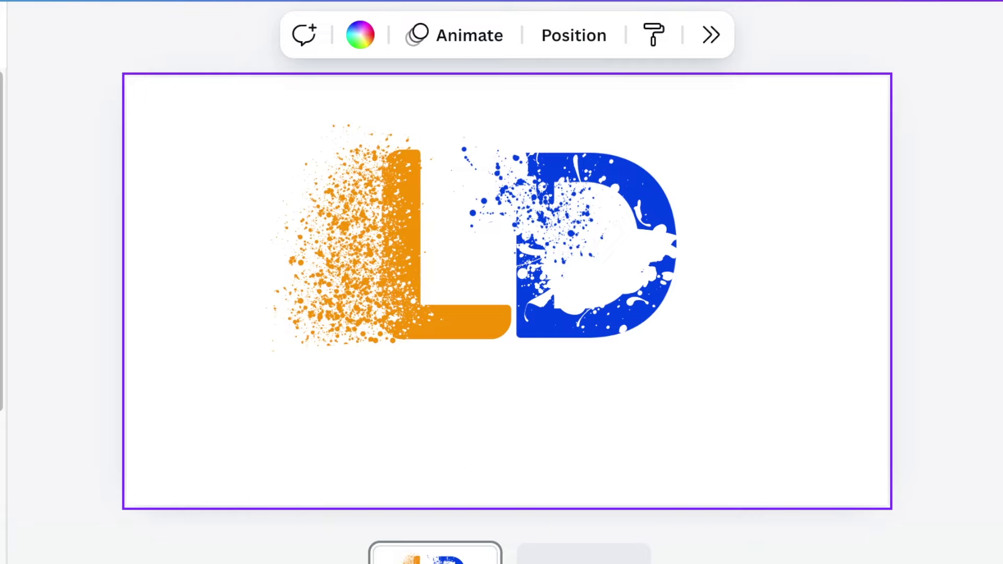
Step: Add a text box below the LD logo and select its placeholder text
key("t")
left_click_drag(528, 352, 519, 473)
left_click_drag(462, 418, 240, 405)
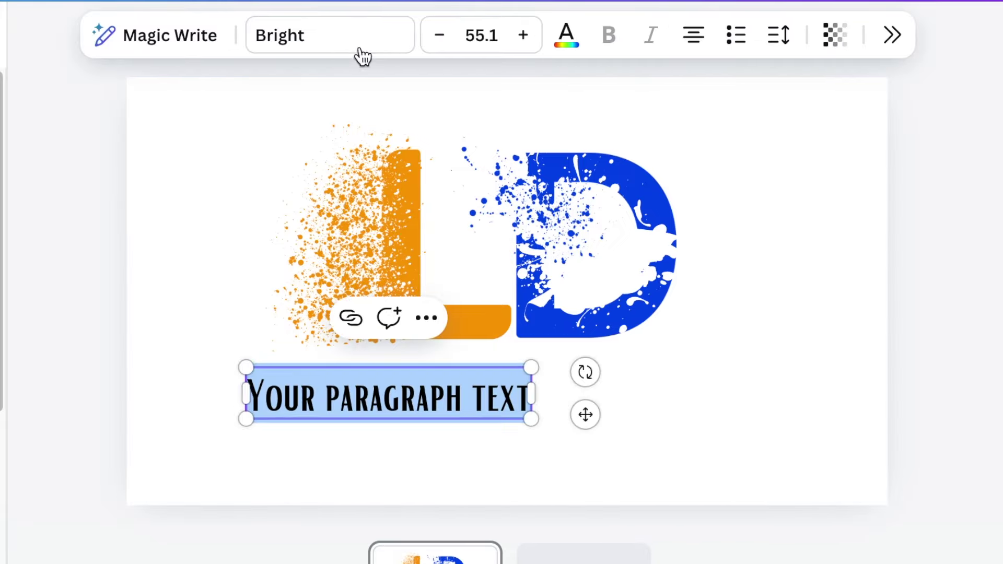
Step: Apply a font found by searching for "OPEN" and replace the placeholder text with "LIDO"
left_click(342, 46)
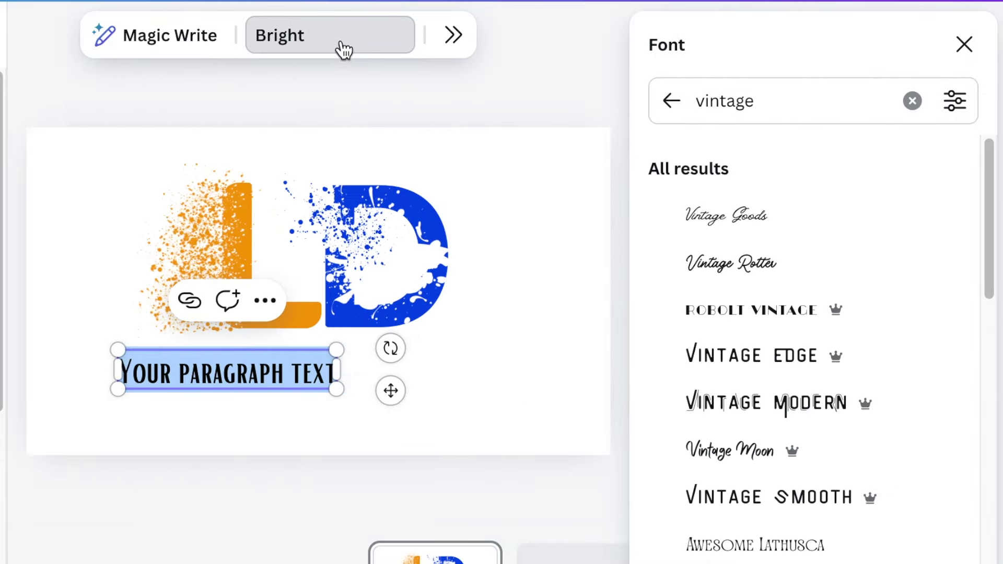
left_click(913, 101)
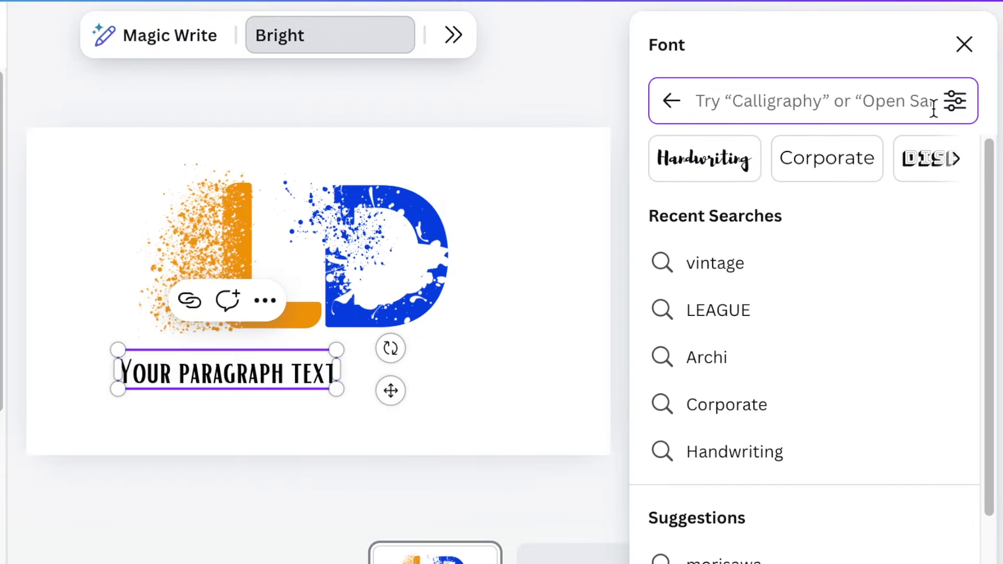
type("OPEN")
left_click(735, 375)
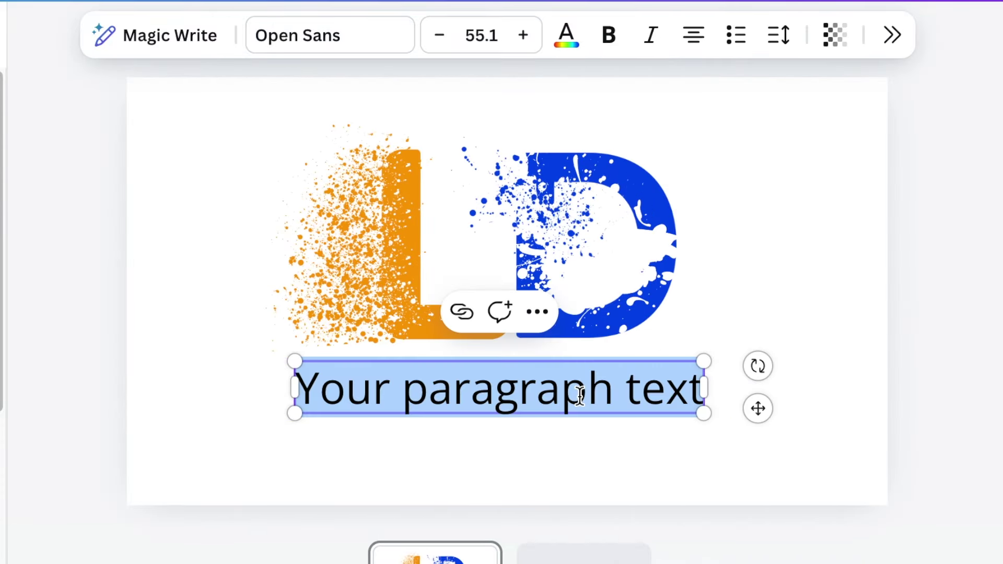
type("LIDO DEE")
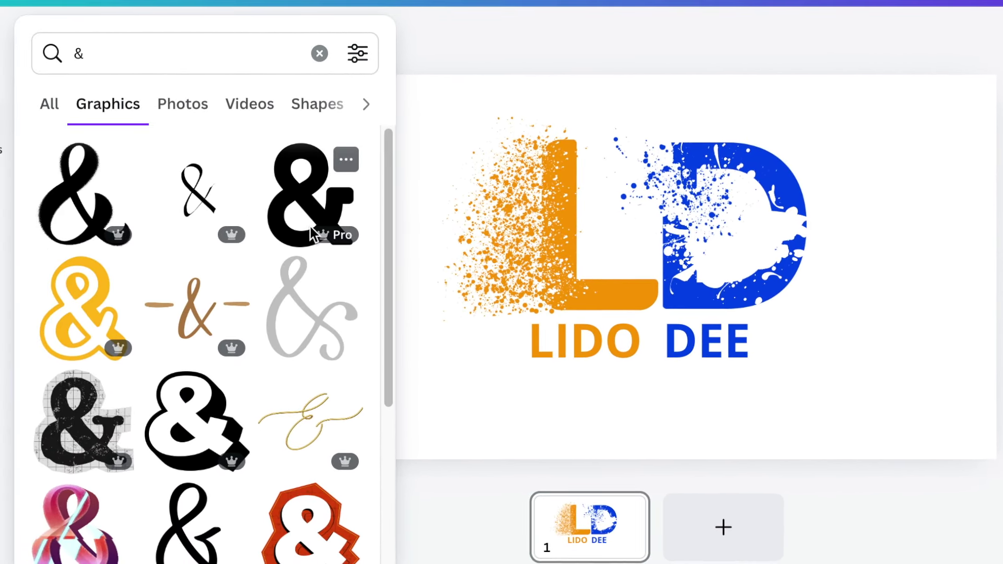
Step: Add the bold black ampersand graphic, move it to empty space beside the logo and scale it down
left_click(314, 226)
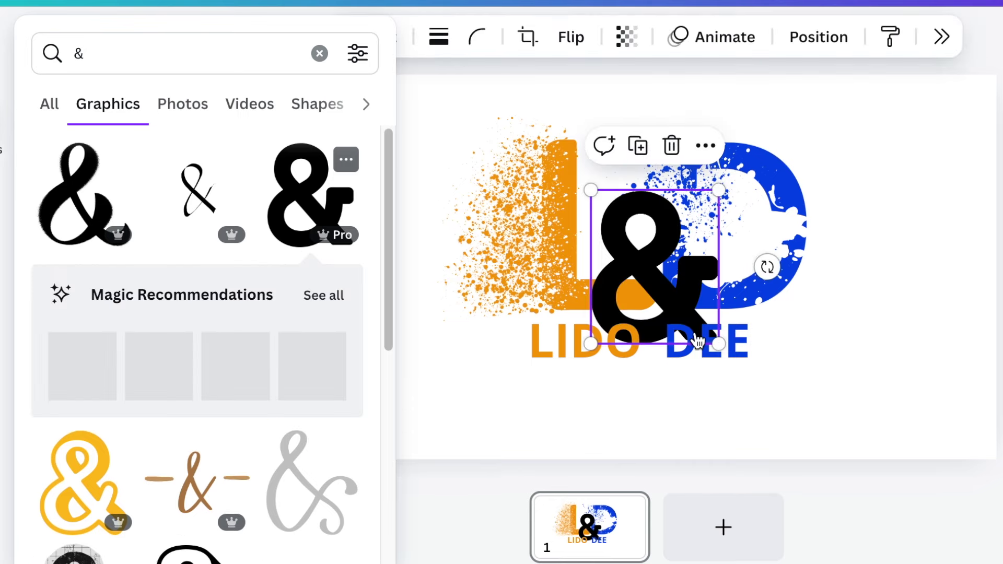
left_click_drag(660, 290, 911, 362)
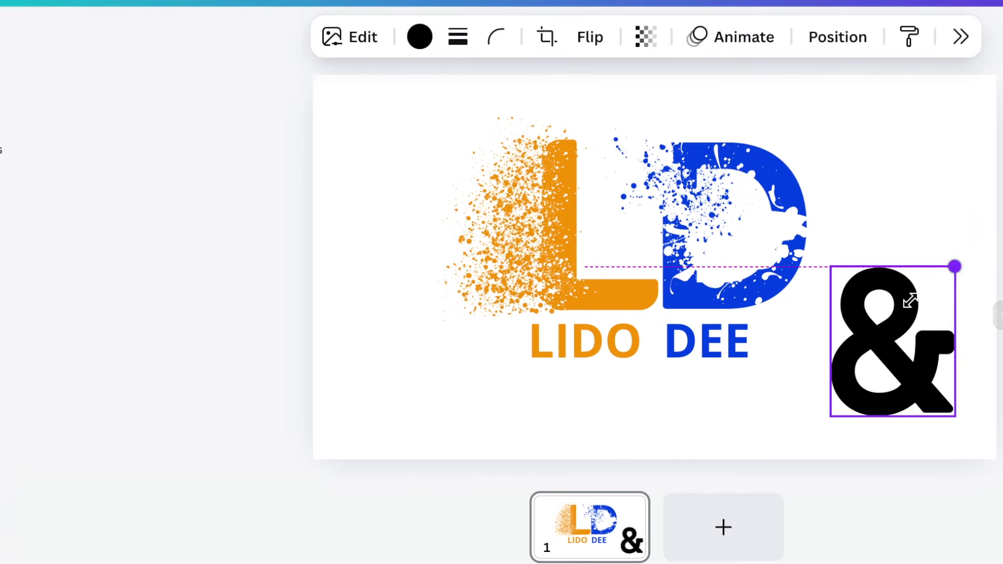
left_click_drag(955, 264, 861, 353)
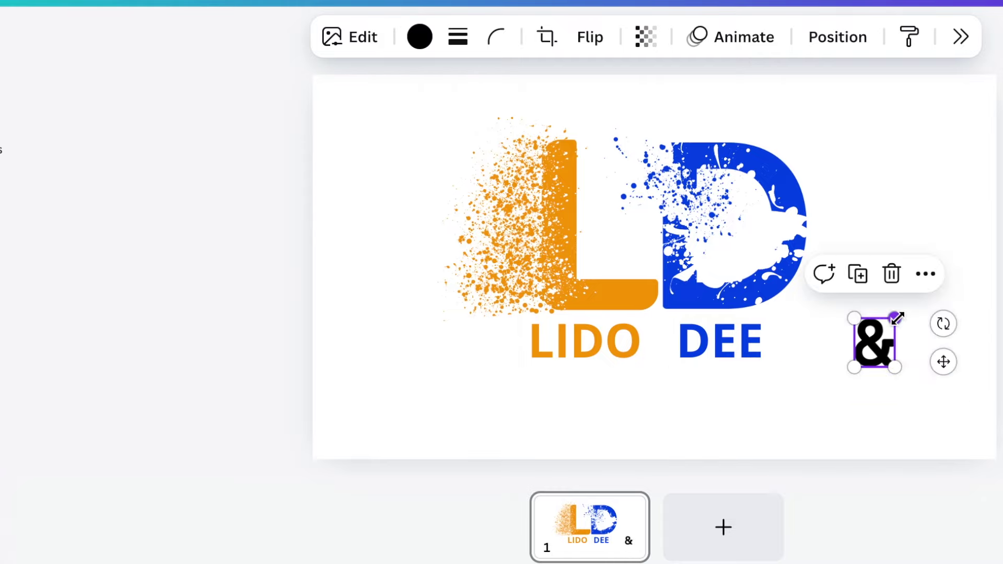
left_click_drag(897, 318, 934, 293)
left_click(872, 243)
key("Delete")
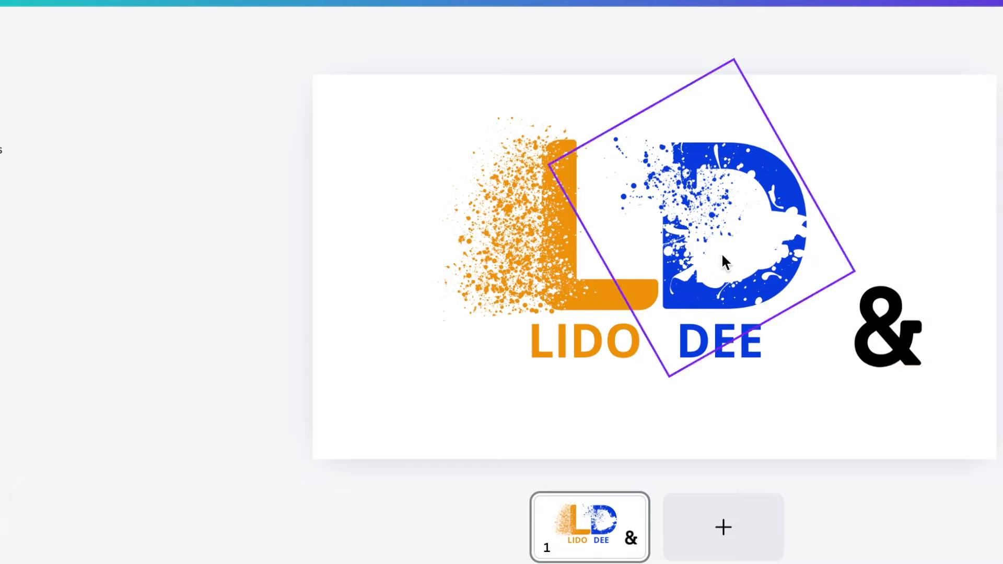
Step: Recolor the ampersand orange and shrink it to roughly the height of the LIDO and DEE lettering
left_click(888, 330)
left_click(420, 38)
left_click(1002, 335)
left_click(833, 424)
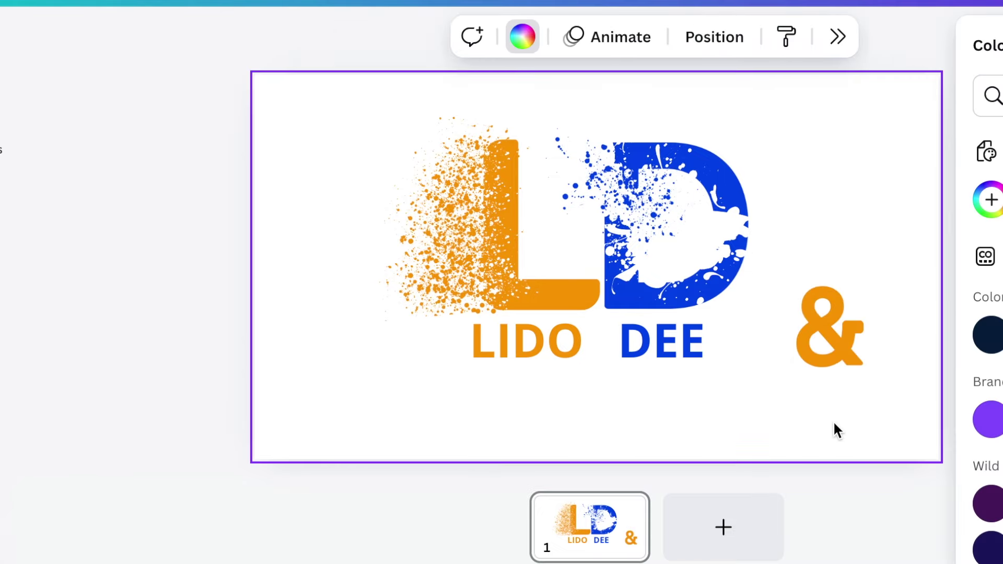
left_click(823, 364)
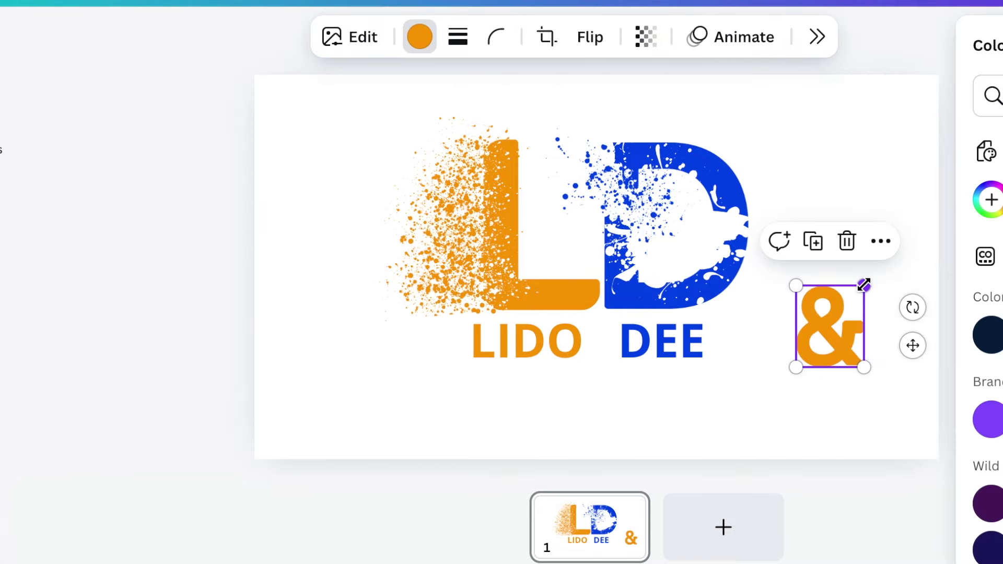
left_click_drag(865, 284, 755, 341)
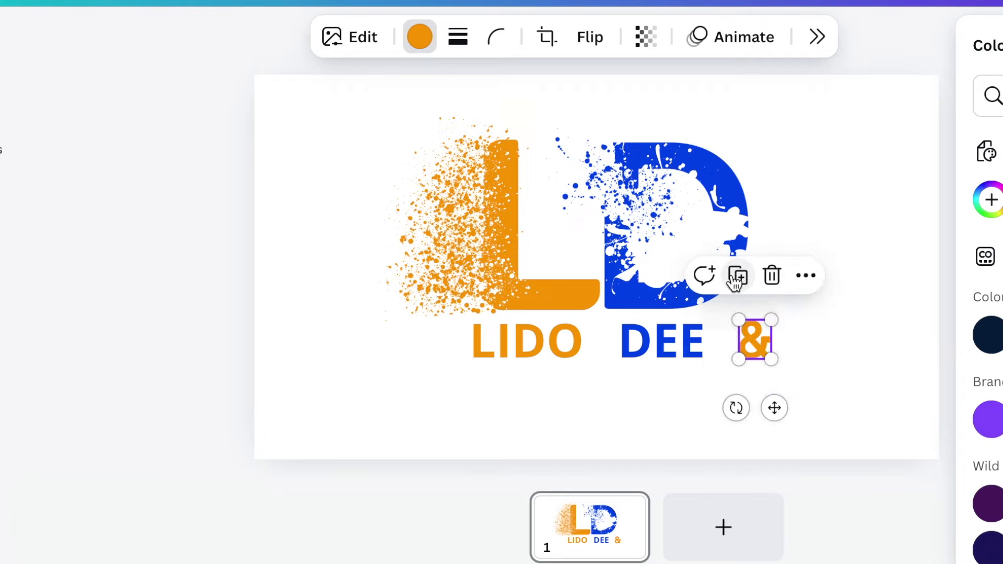
Step: Duplicate the orange ampersand and recolor the copy in the same blue as DEE
left_click(740, 277)
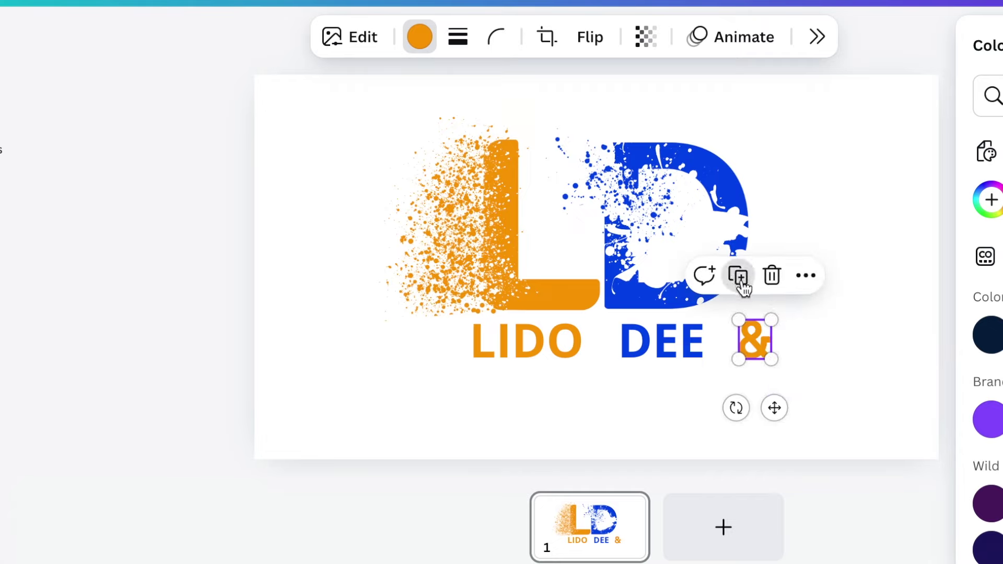
left_click_drag(788, 416, 842, 408)
left_click(1002, 335)
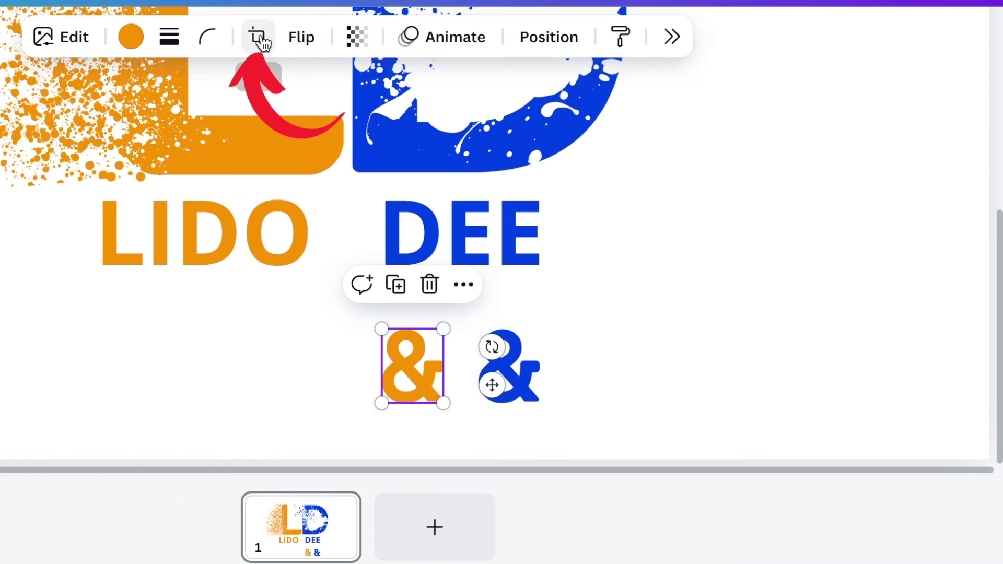
Step: Crop the orange ampersand freeform so that only its left part is kept
left_click(259, 38)
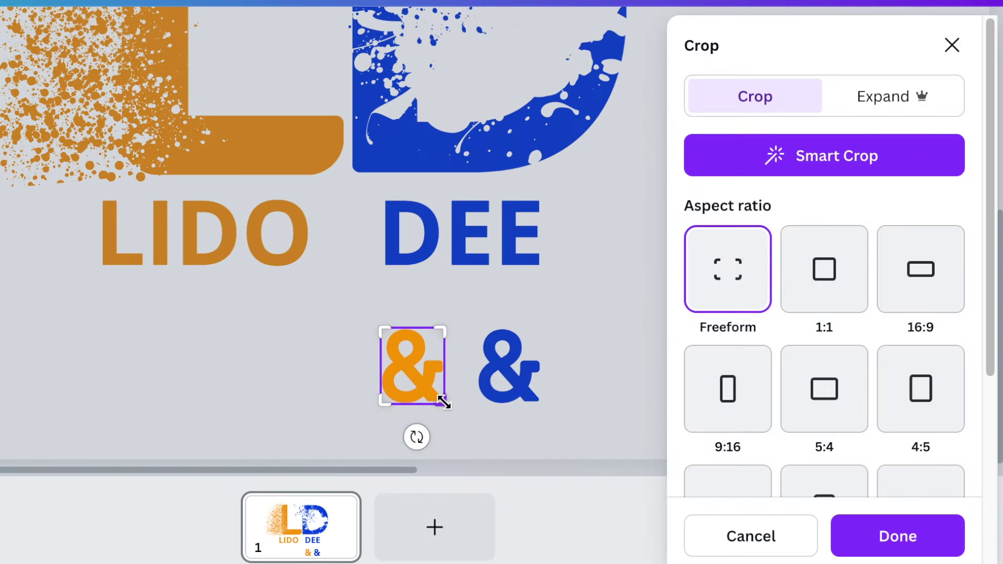
left_click_drag(443, 401, 398, 400)
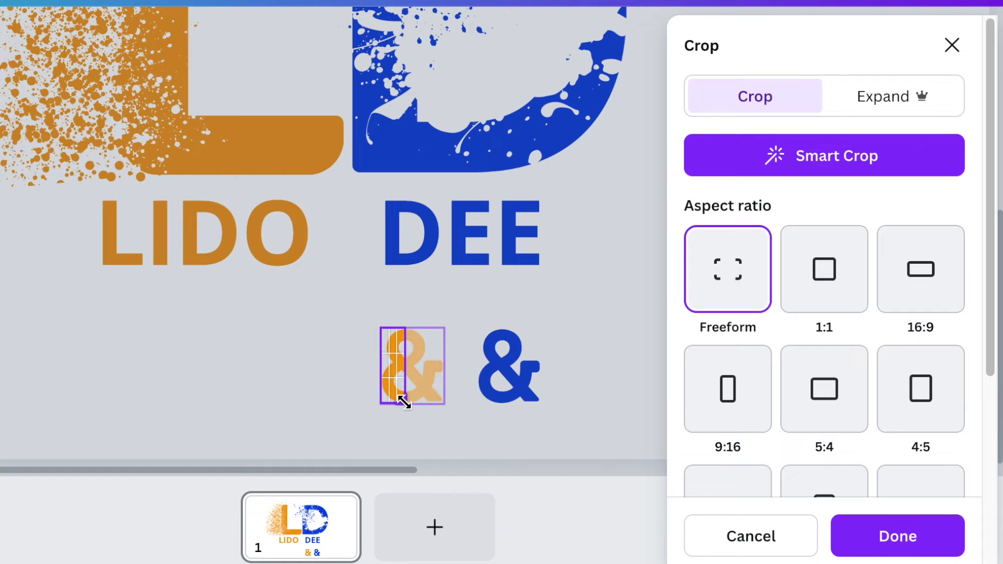
left_click(889, 537)
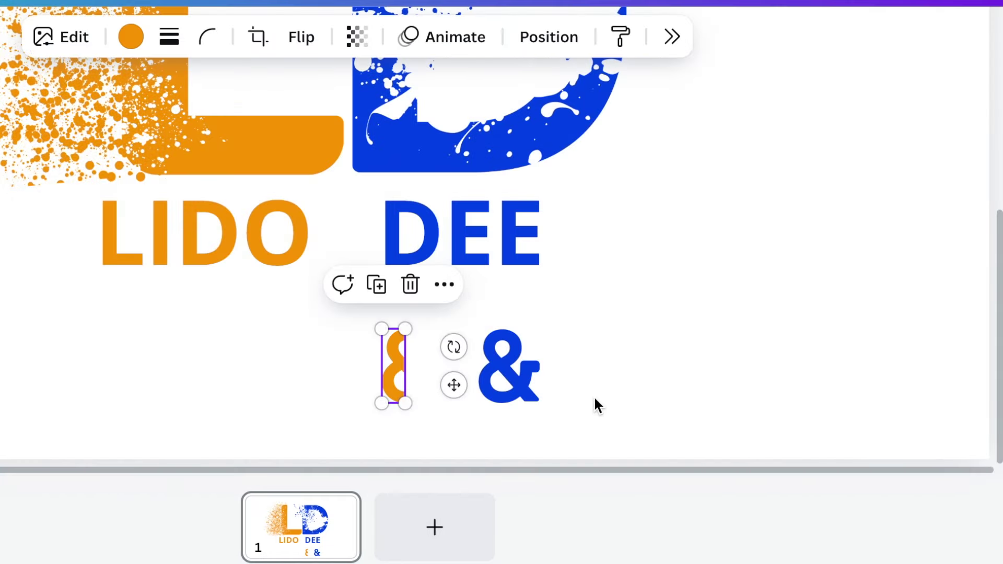
Step: Crop the blue ampersand freeform so that only its right part is kept
left_click(510, 393)
left_click(249, 37)
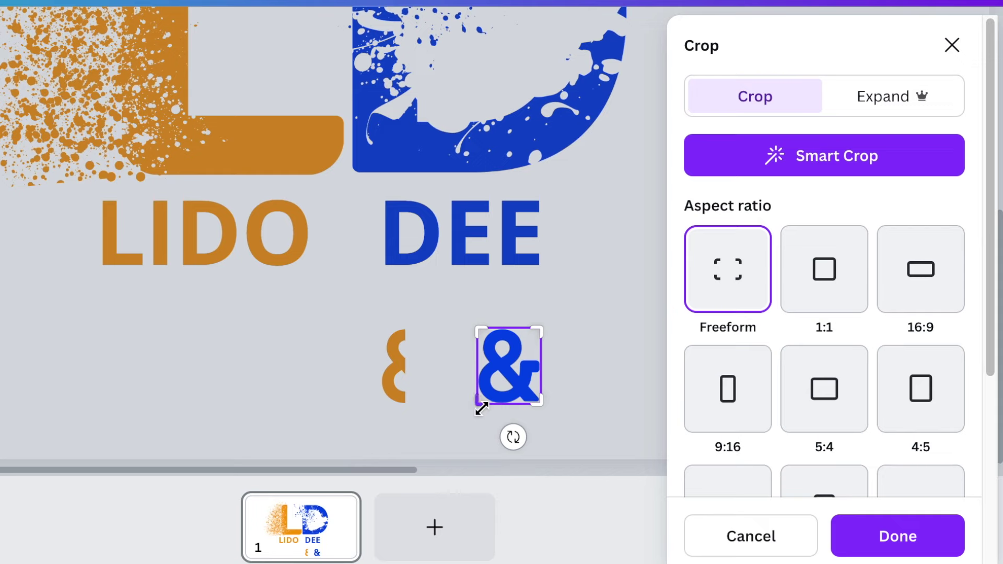
left_click_drag(481, 405, 501, 408)
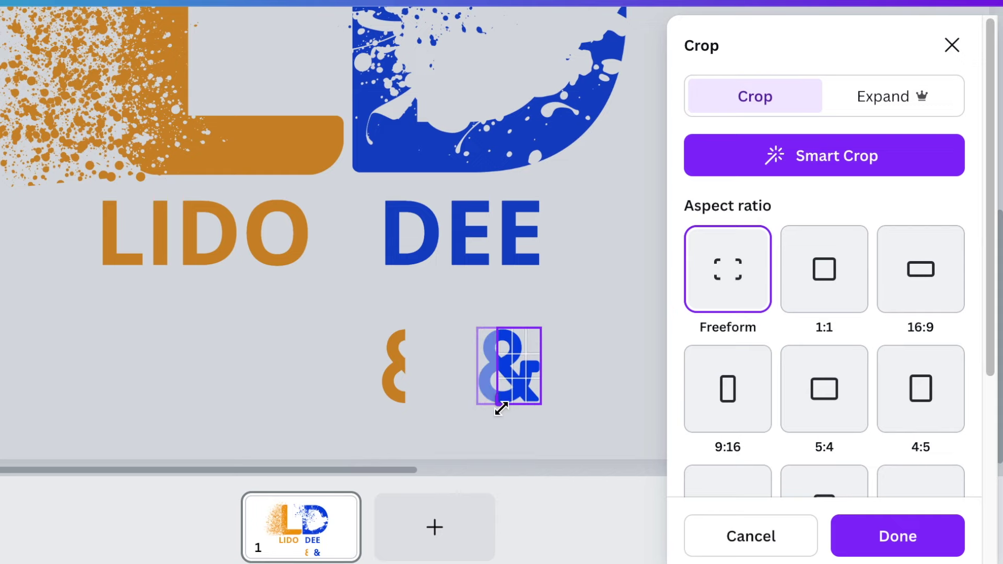
left_click(853, 517)
Step: Join the blue half to the orange half and move the two-tone ampersand between LIDO and DEE
left_click_drag(582, 392, 494, 392)
left_click(607, 417)
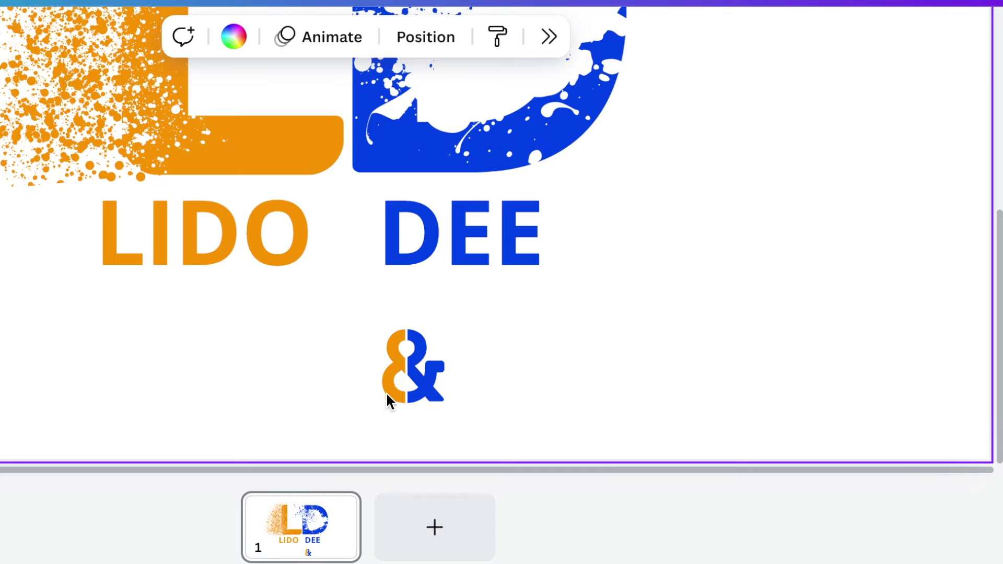
left_click(389, 402)
left_click(506, 434)
left_click_drag(343, 364, 473, 262)
left_click(356, 285)
left_click(485, 401)
Step: Nudge LIDO, the ampersand and DEE horizontally until the name is evenly and closely spaced below the logo
left_click_drag(257, 256, 237, 255)
left_click_drag(444, 261, 451, 261)
left_click(612, 408)
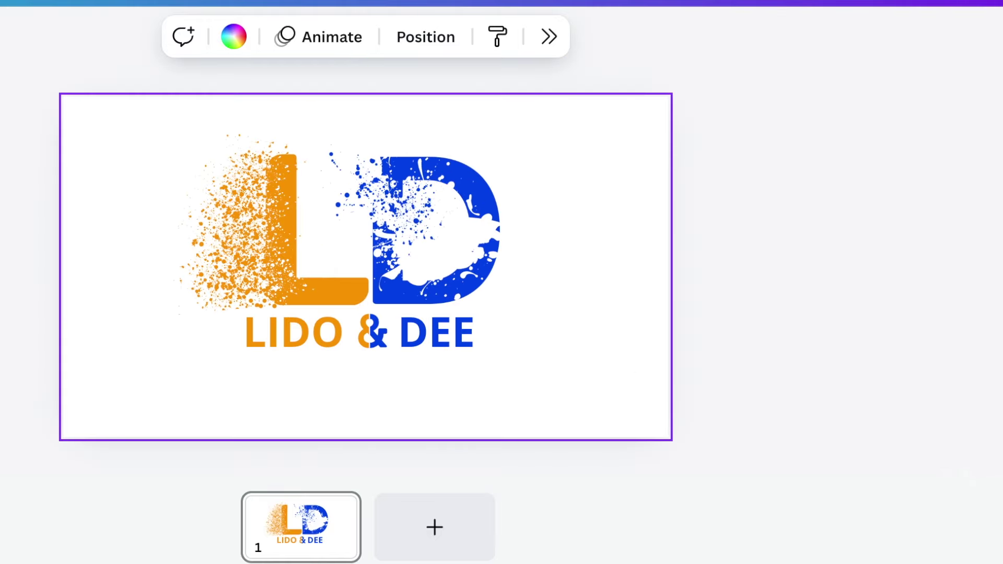
left_click(293, 332)
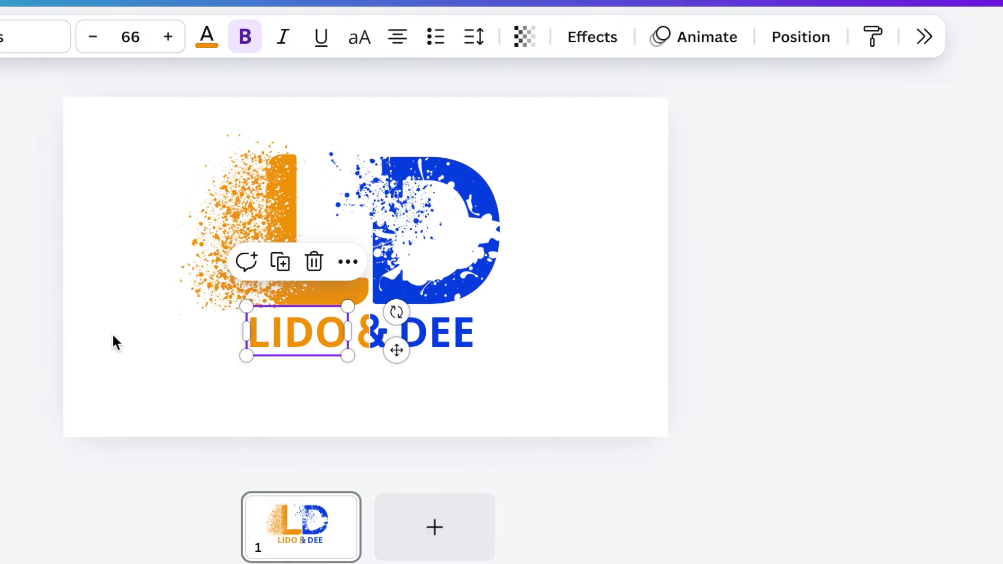
left_click(112, 337)
left_click_drag(373, 333, 375, 332)
left_click(581, 372)
left_click_drag(293, 333, 301, 332)
left_click(581, 372)
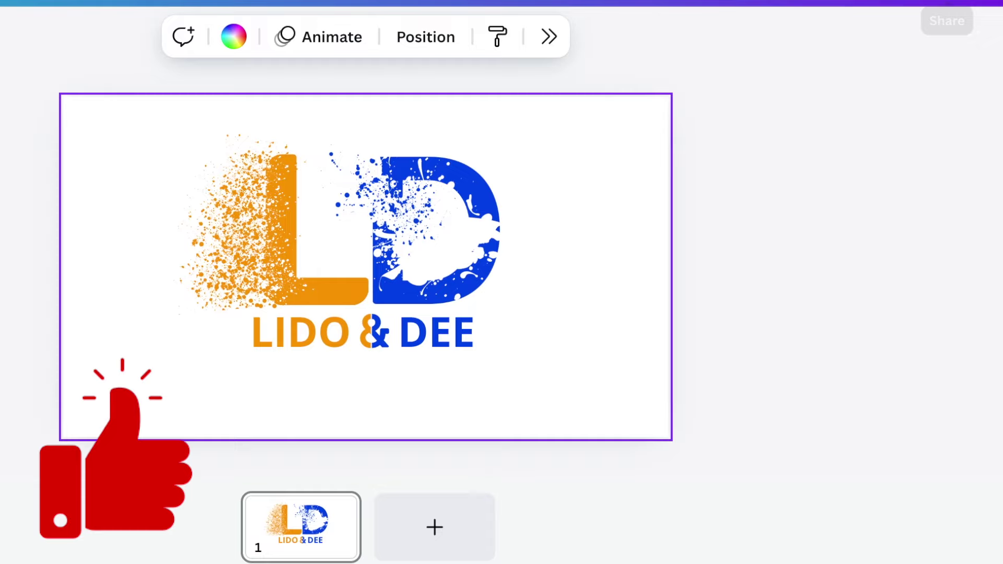
Step: Download the finished logo design as a PNG at size 1
left_click(975, 0)
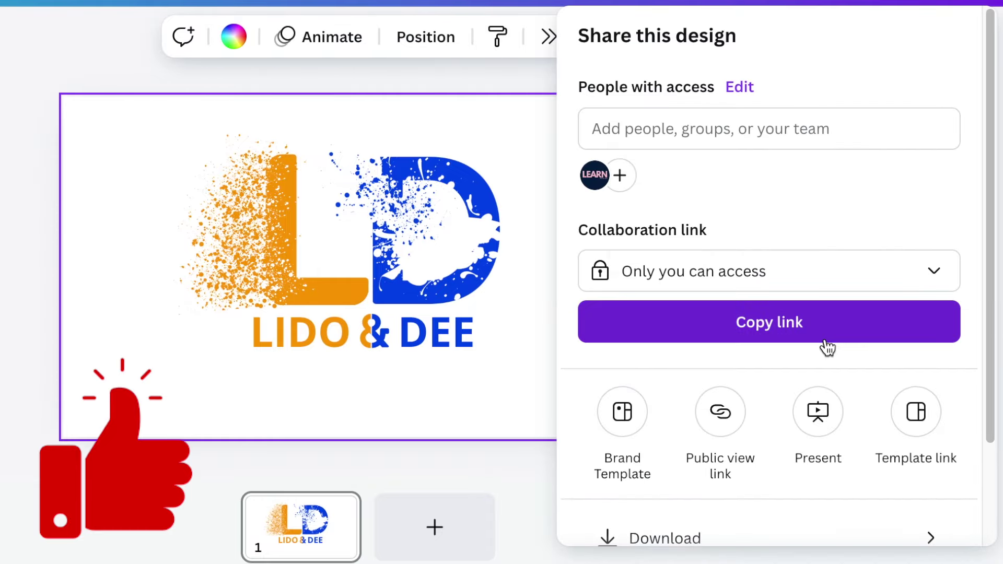
scroll(824, 347, "down", 3)
left_click(674, 420)
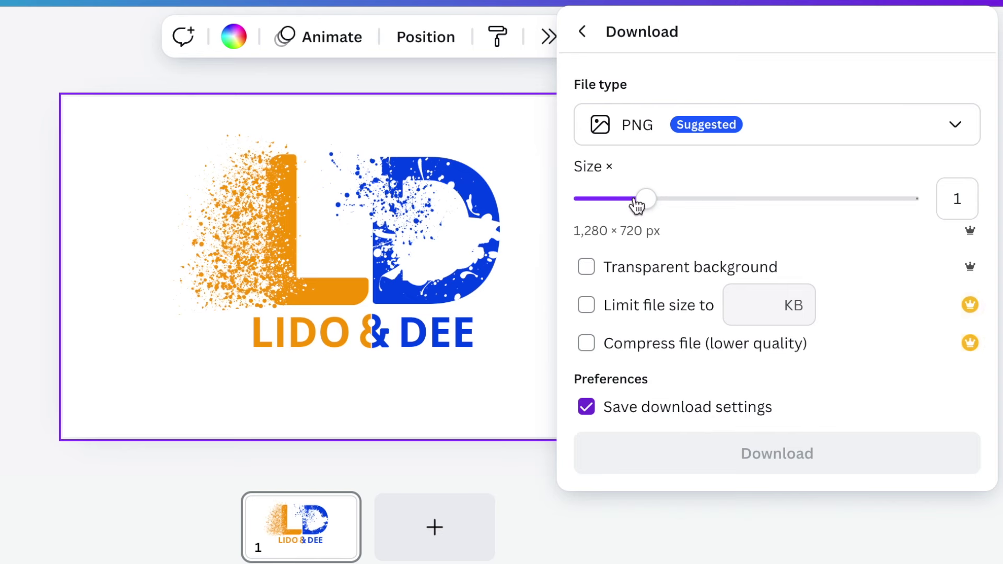
left_click(777, 454)
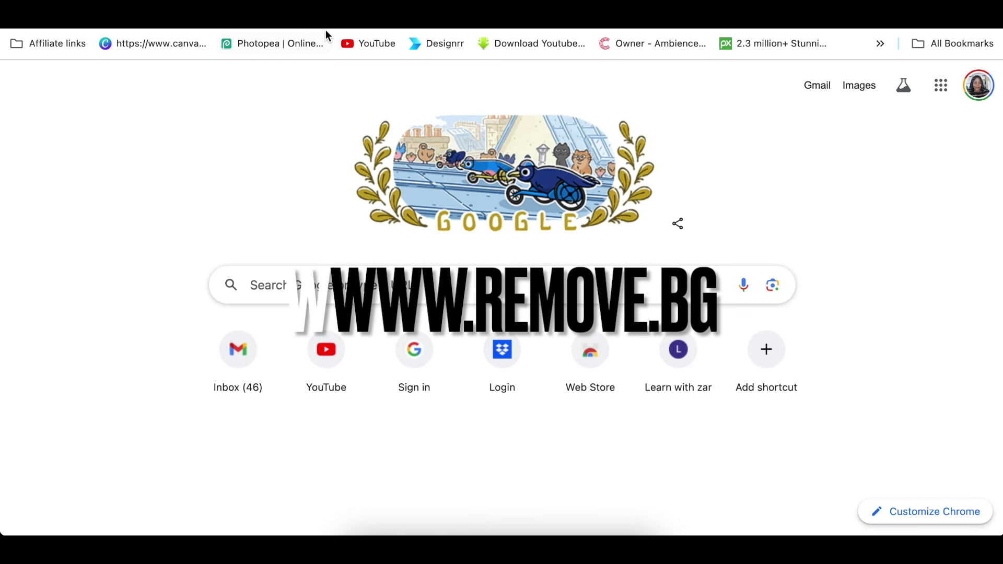
Step: Open remove.bg in the browser, remove the background from LIDO & DEE LOGO.png and download the result
type("RE")
key("Return")
left_click(860, 16)
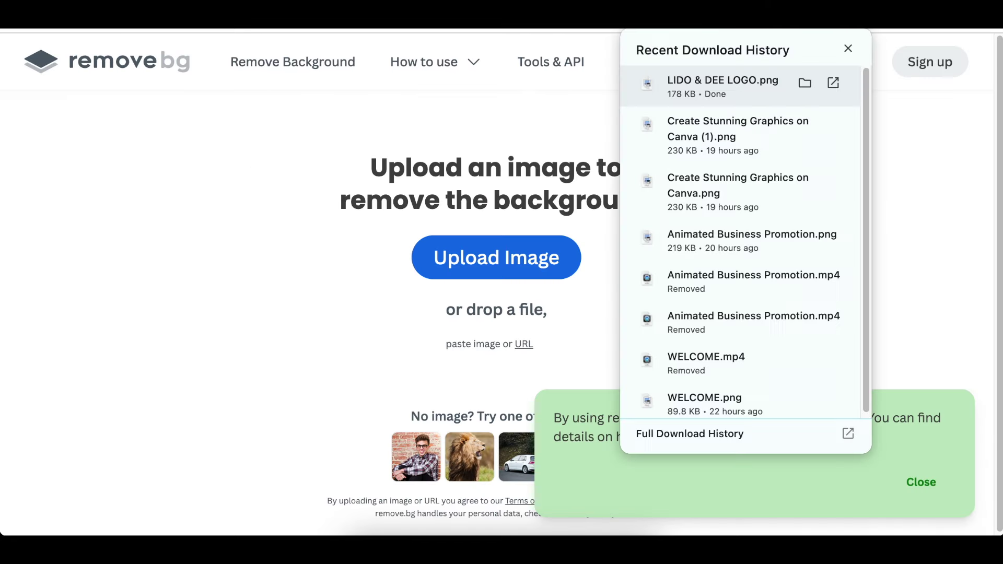
left_click_drag(737, 80, 534, 234)
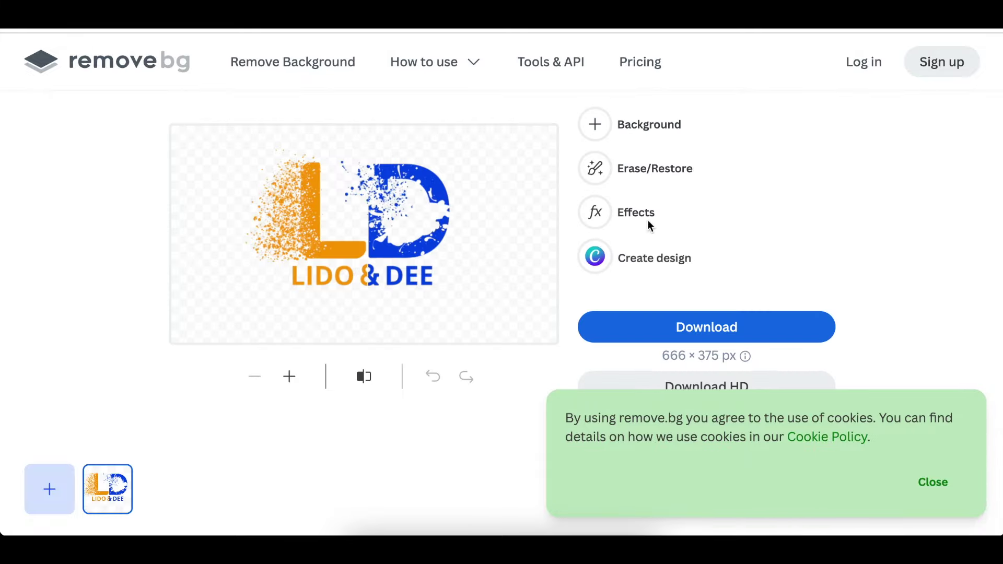
left_click(728, 335)
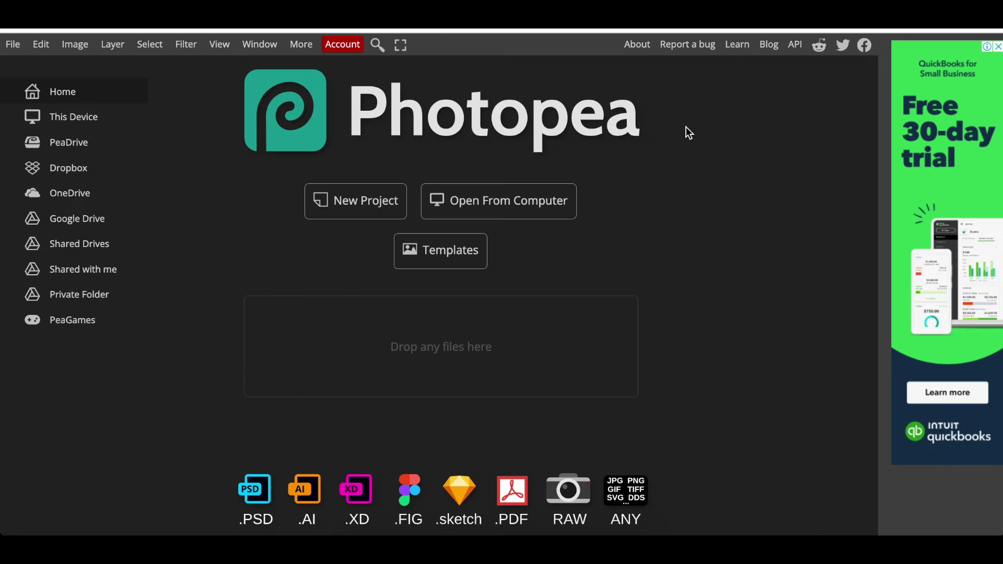
Step: Switch to Photopea, open the Black Wall 3D Logo mockup template and open its logo smart object for editing
left_click(451, 253)
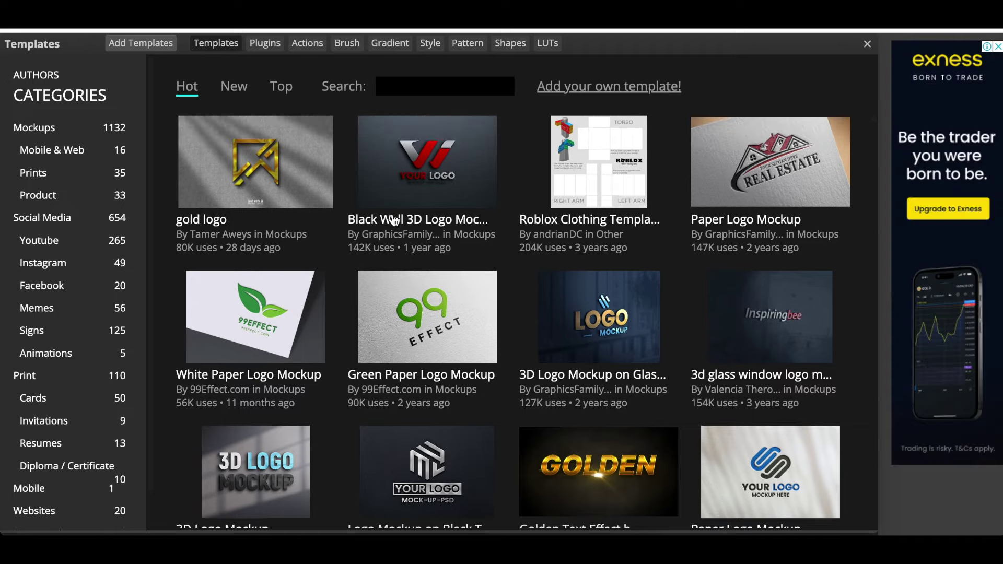
left_click(394, 221)
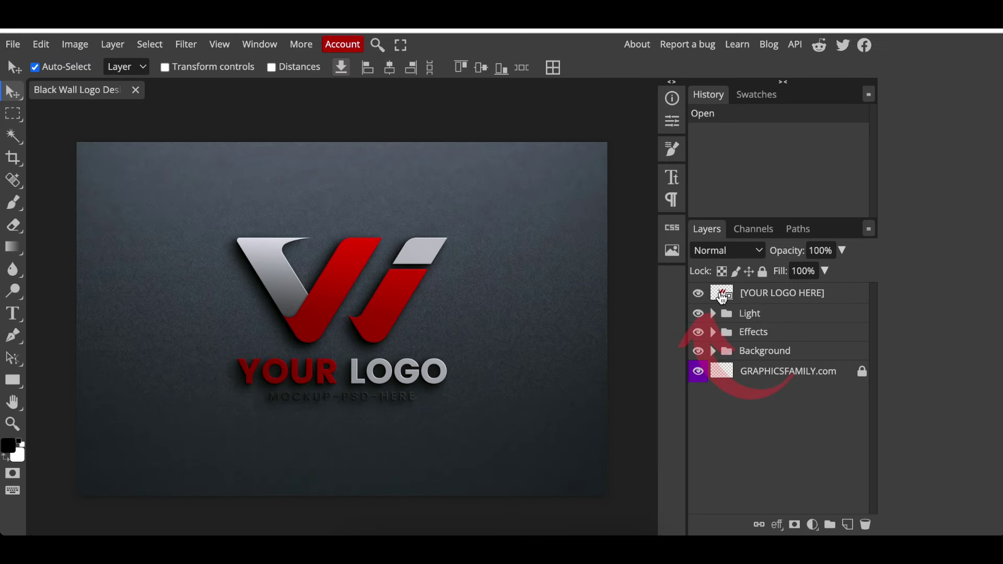
double_click(722, 294)
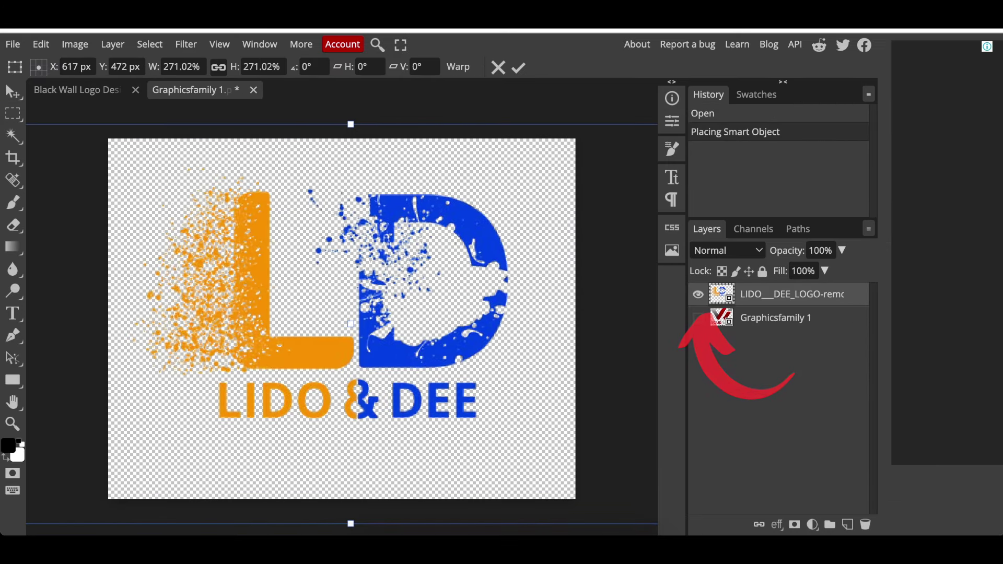
Step: Replace the placeholder logo in the smart object with the transparent LIDO & DEE logo, scaled to 292.33%, and save it
left_click_drag(706, 524, 747, 546)
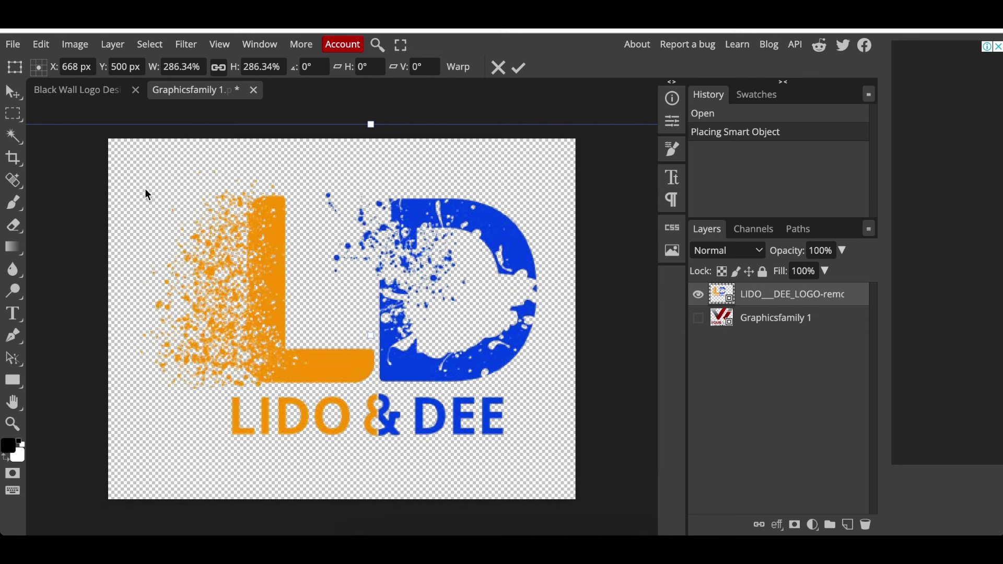
left_click_drag(144, 189, 124, 189)
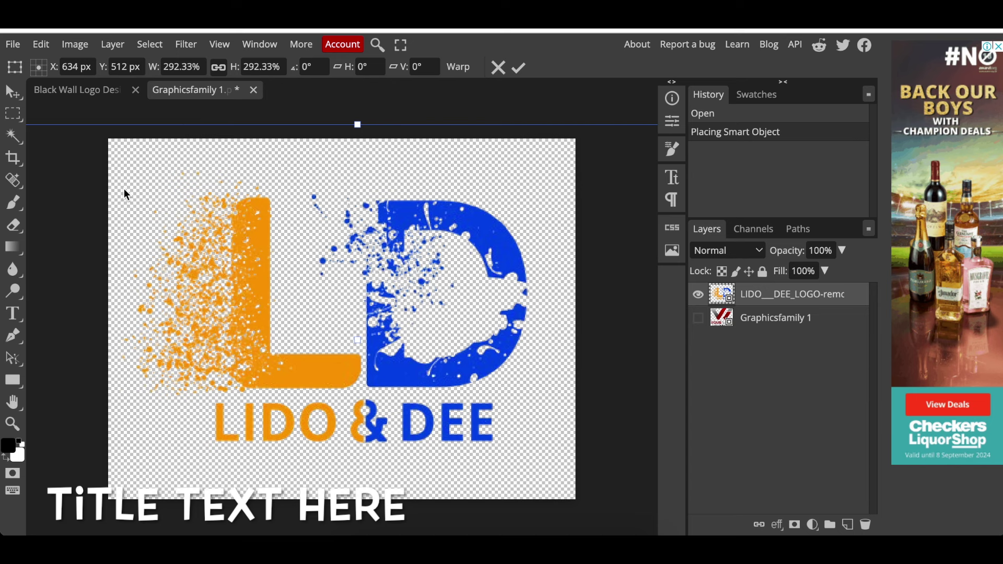
key("Return")
key("ctrl+s")
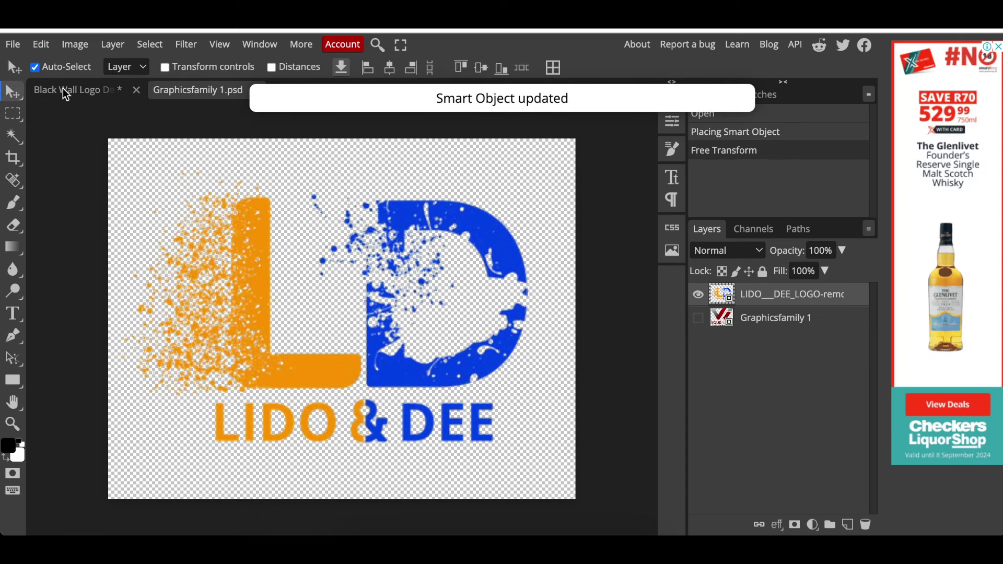